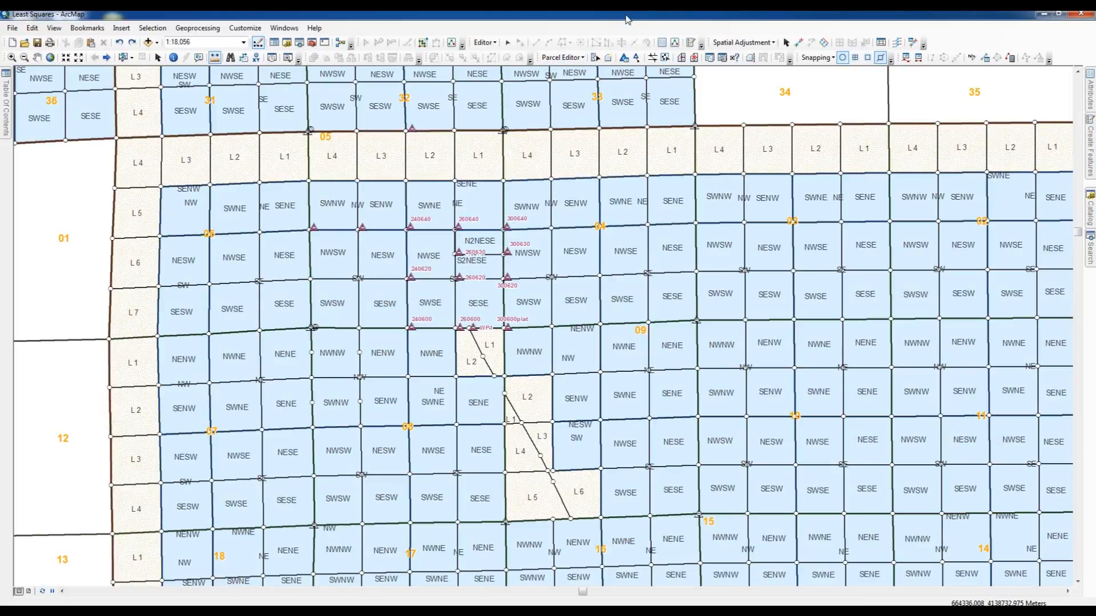
{"action": "left_click", "coordinate": [595, 58]}
{"action": "left_click", "coordinate": [579, 59]}
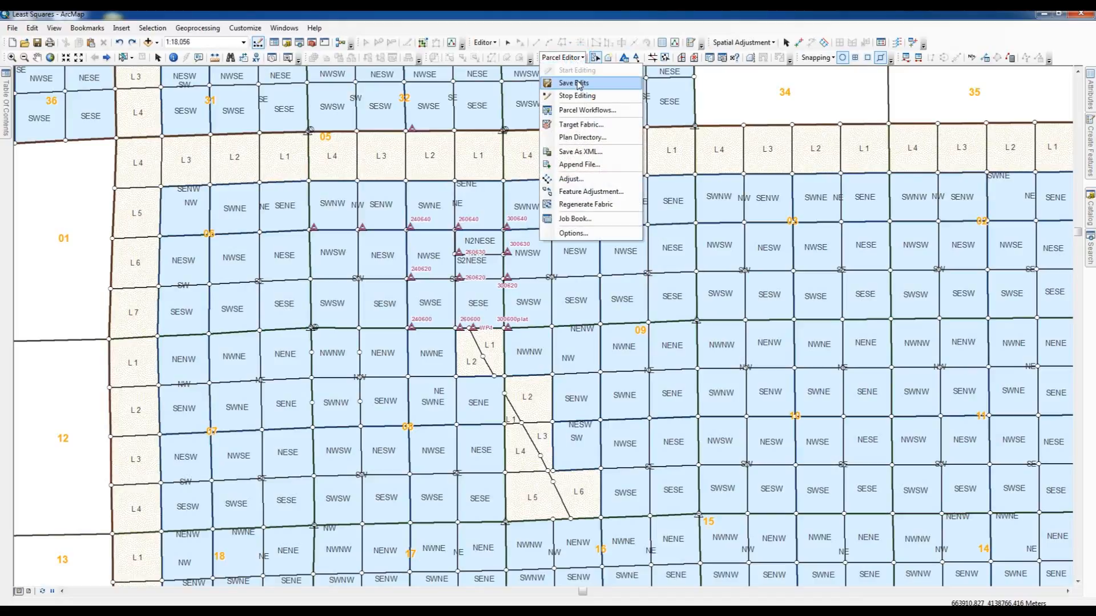
{"action": "left_click", "coordinate": [769, 33]}
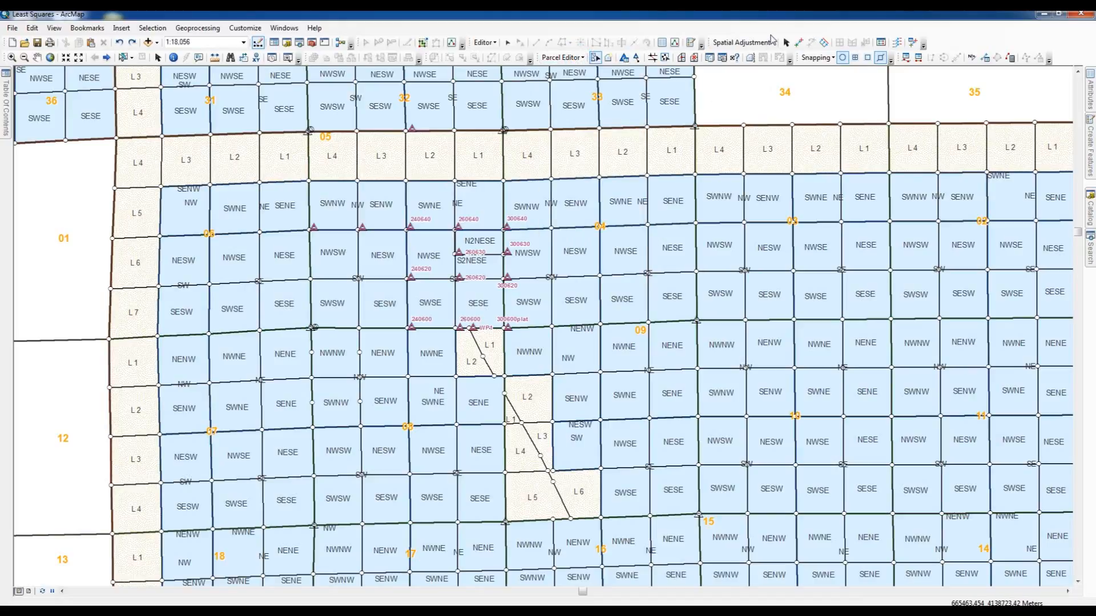
- Review the control point list to see which points are active for the adjustment
{"action": "left_click", "coordinate": [625, 57]}
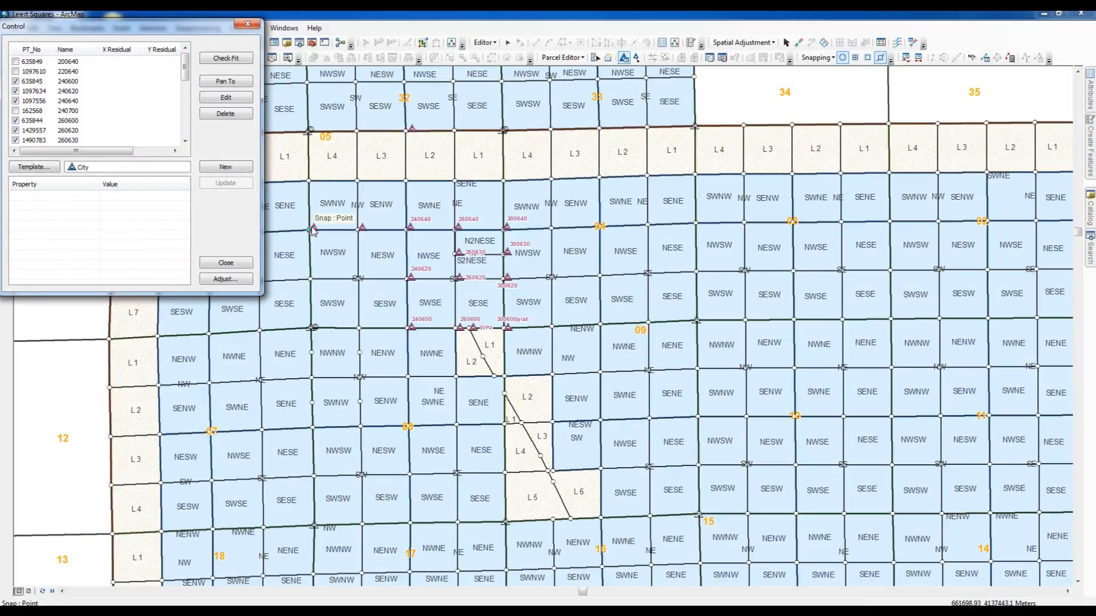
{"action": "left_click", "coordinate": [363, 227]}
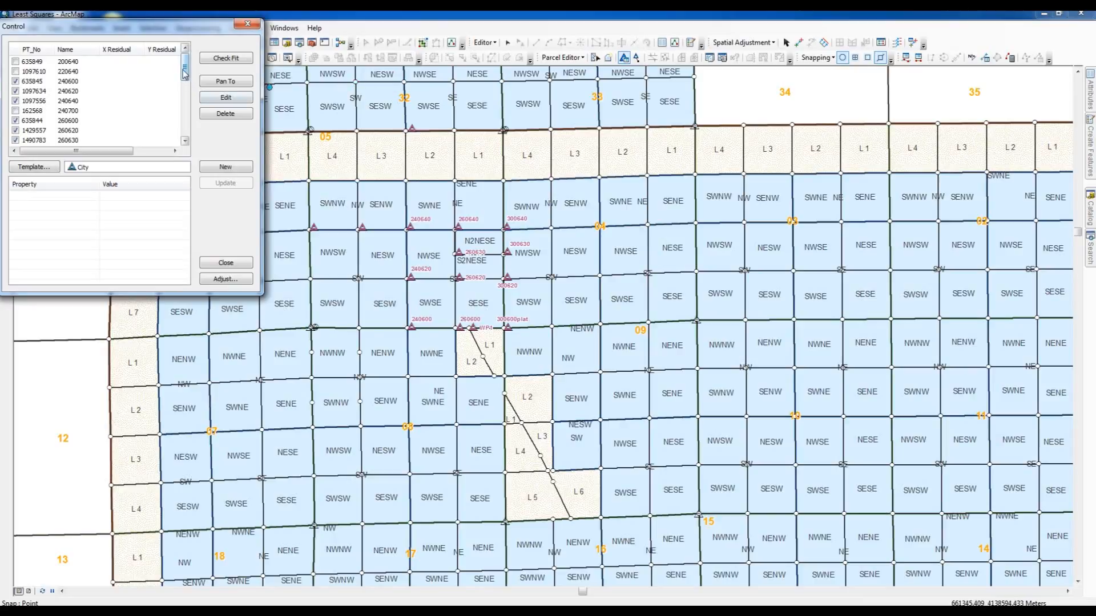
{"action": "left_click_drag", "start_coordinate": [185, 73], "coordinate": [184, 87]}
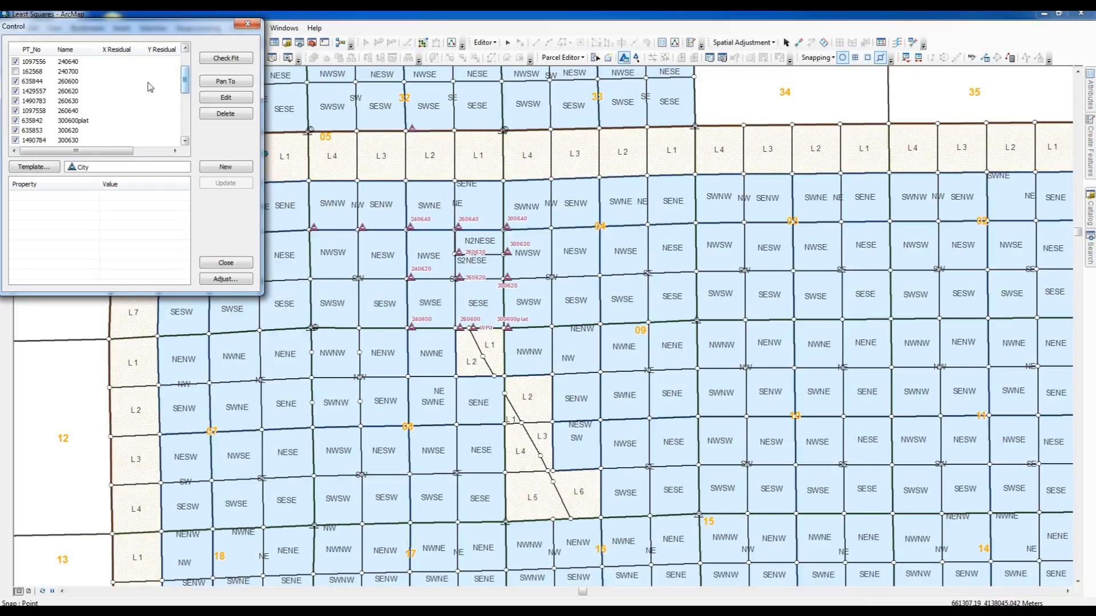
{"action": "left_click_drag", "start_coordinate": [185, 91], "coordinate": [184, 116]}
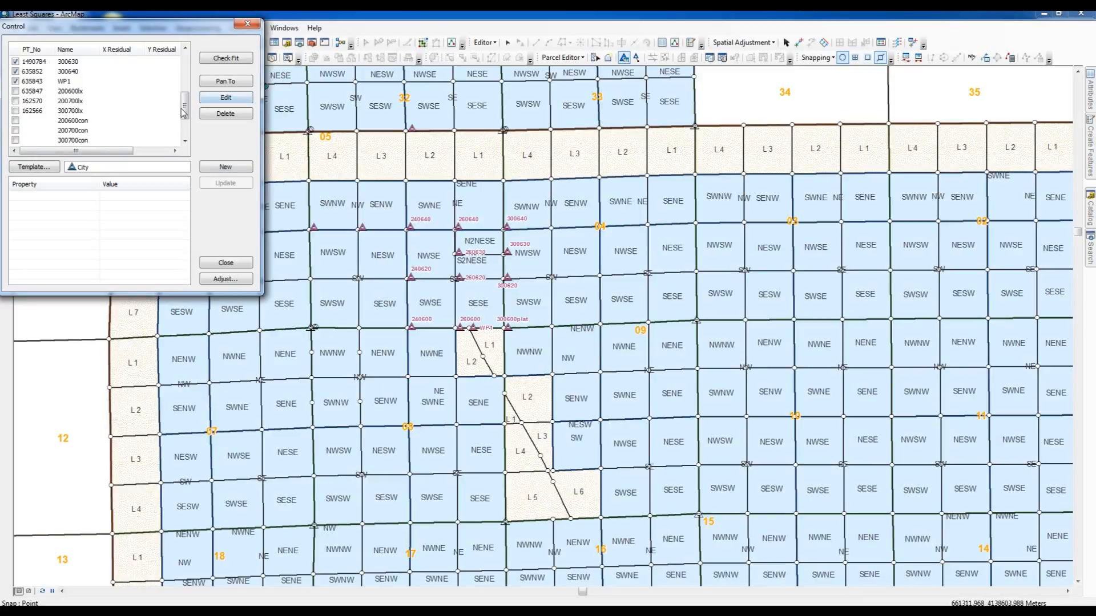
{"action": "left_click_drag", "start_coordinate": [186, 112], "coordinate": [188, 142]}
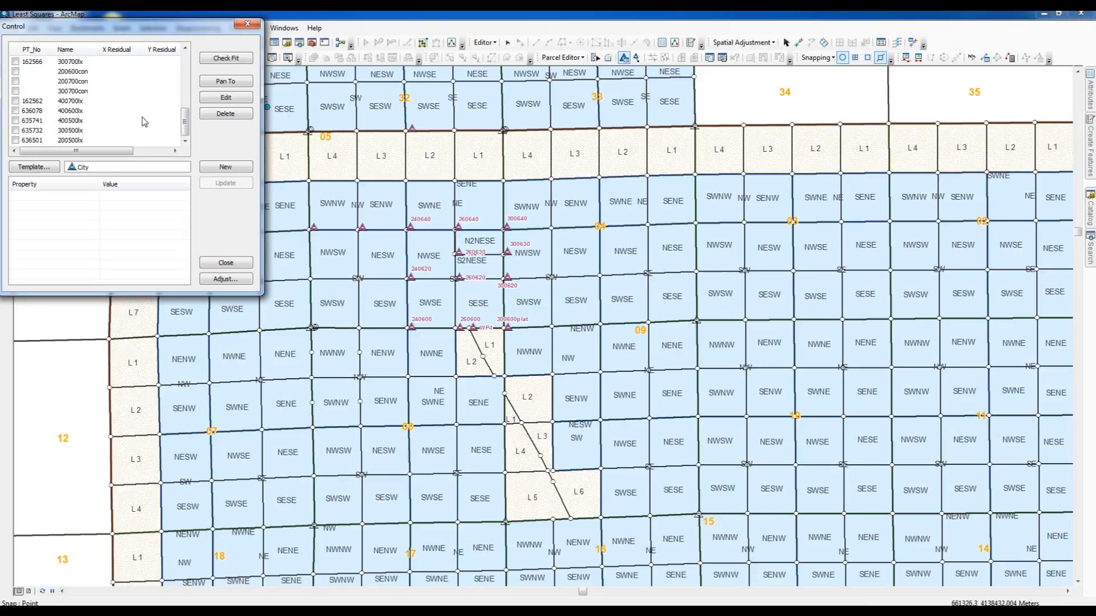
{"action": "left_click", "coordinate": [225, 263]}
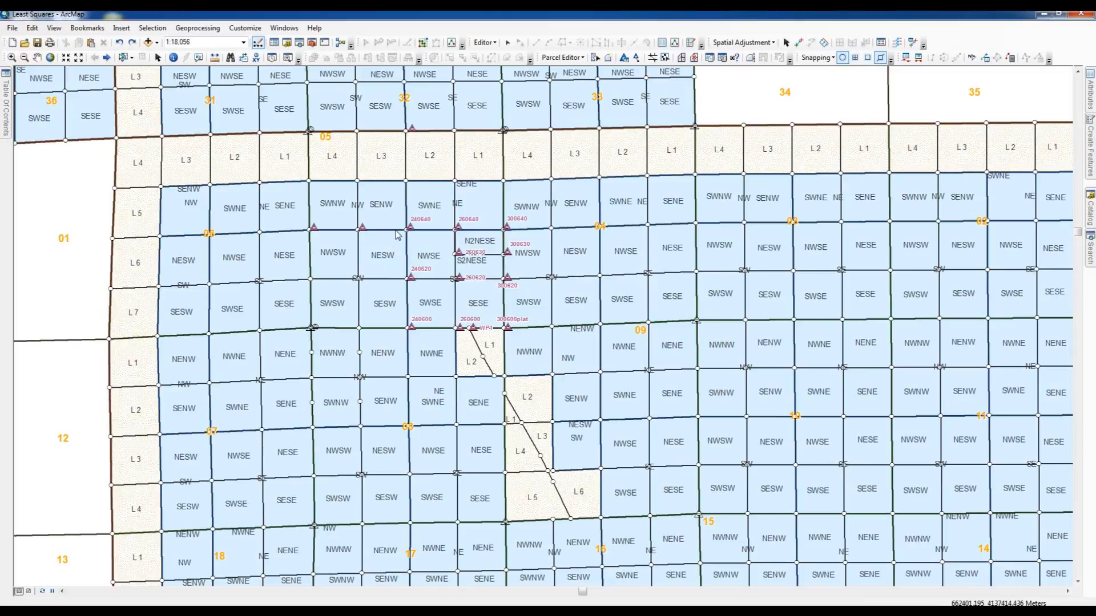
- Select the fabric features around the control points from 240640 to 300600plat and review the selection by layer
{"action": "left_click", "coordinate": [594, 58]}
{"action": "left_click_drag", "start_coordinate": [399, 219], "coordinate": [523, 345]}
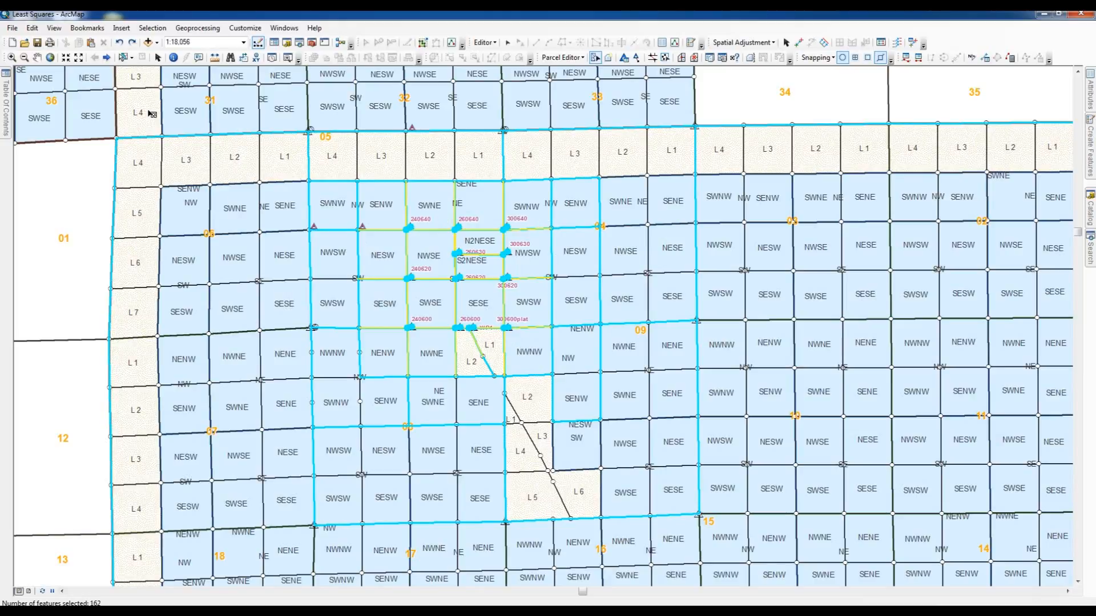
{"action": "left_click", "coordinate": [7, 75]}
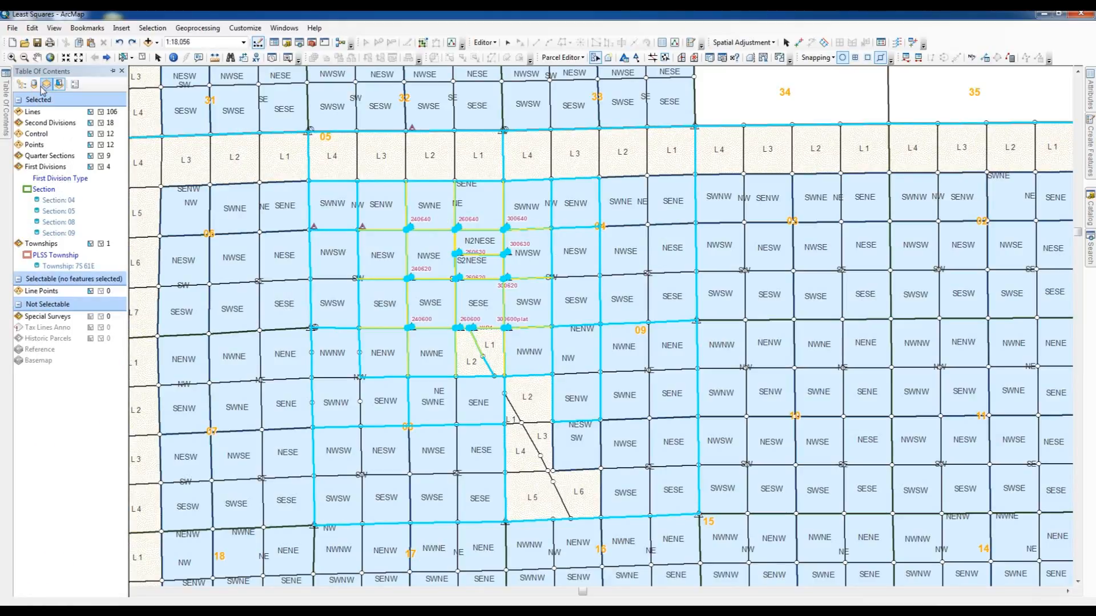
{"action": "left_click", "coordinate": [21, 84]}
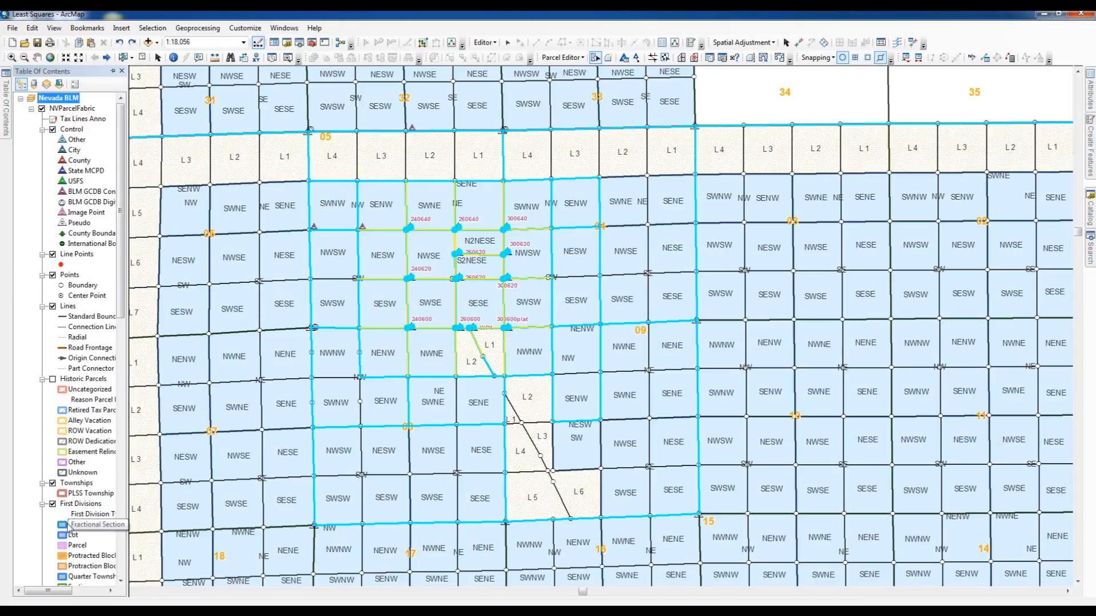
{"action": "left_click", "coordinate": [60, 85]}
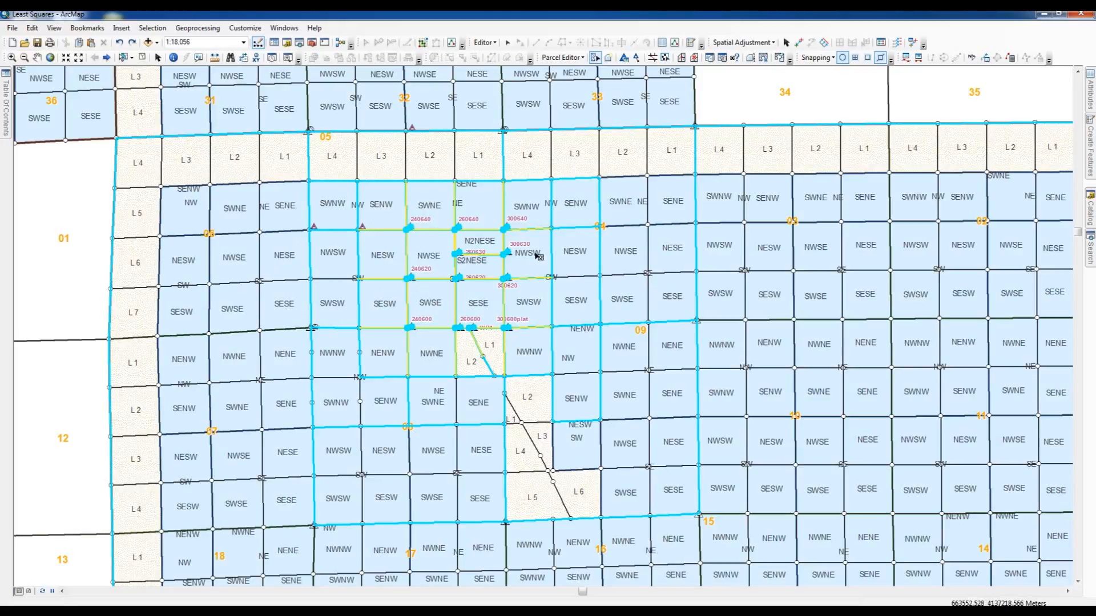
- Open the control point maintenance dialog and view the available control feature templates, keeping City
{"action": "left_click", "coordinate": [624, 58]}
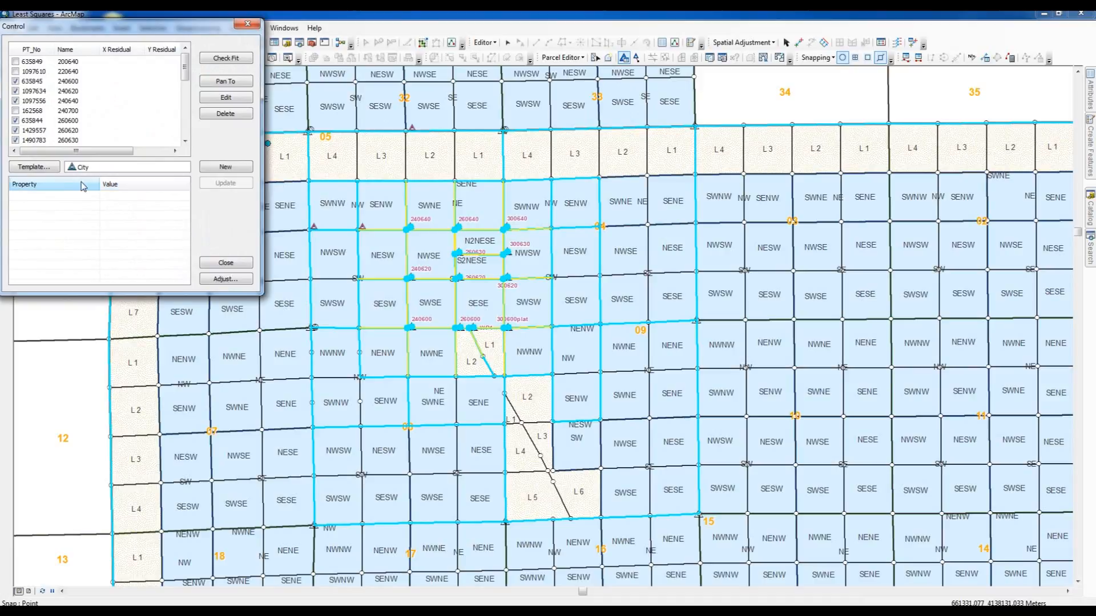
{"action": "left_click", "coordinate": [46, 166]}
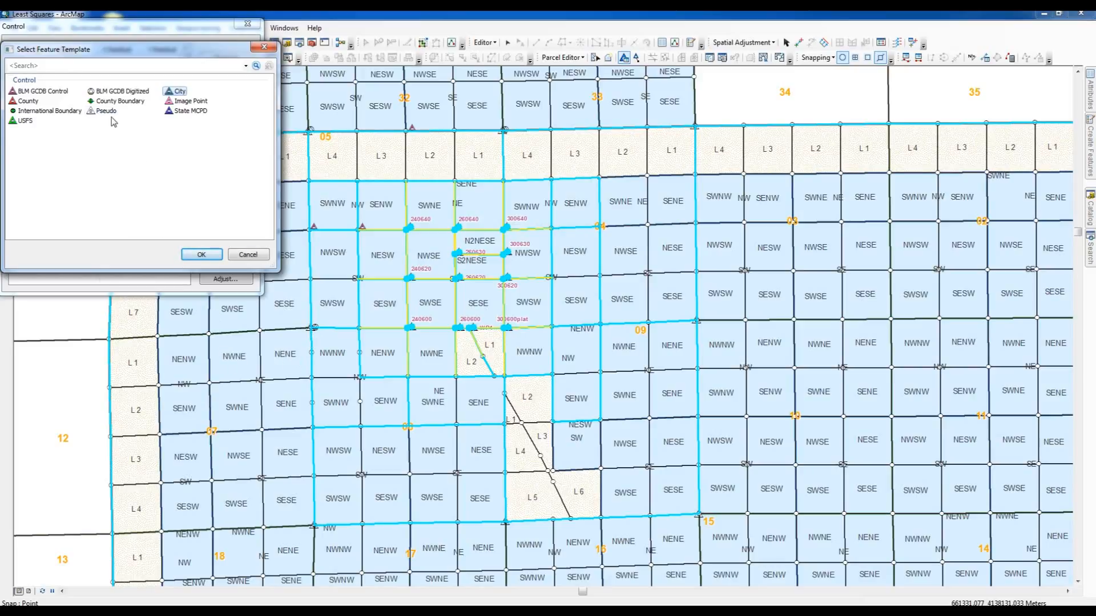
{"action": "left_click", "coordinate": [250, 256]}
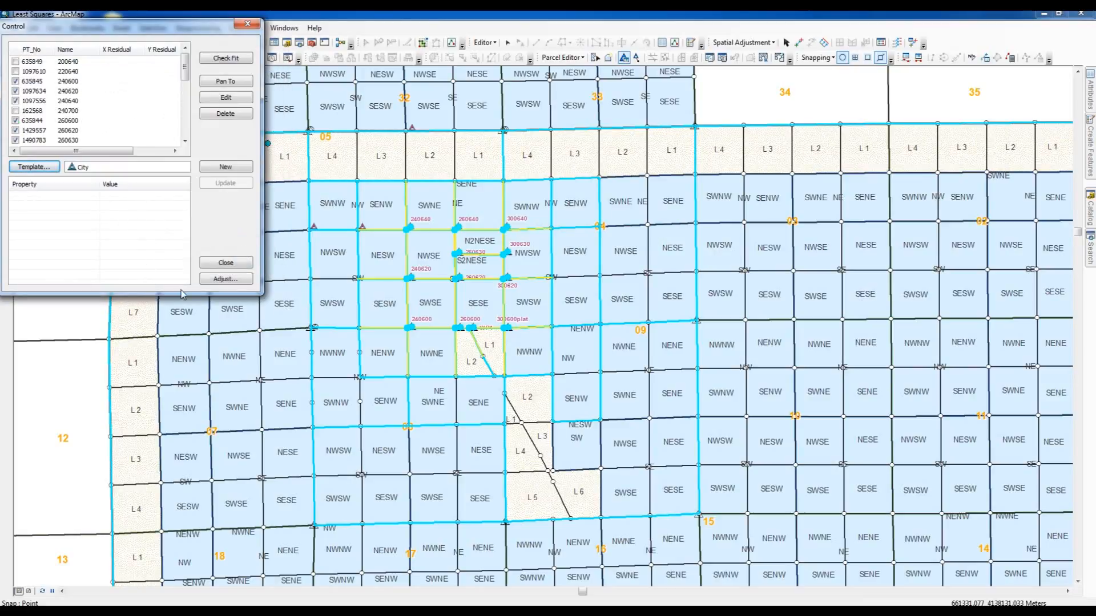
- Run a coordinate adjustment on the selected parcels with line points used and a standard report
{"action": "left_click", "coordinate": [224, 279]}
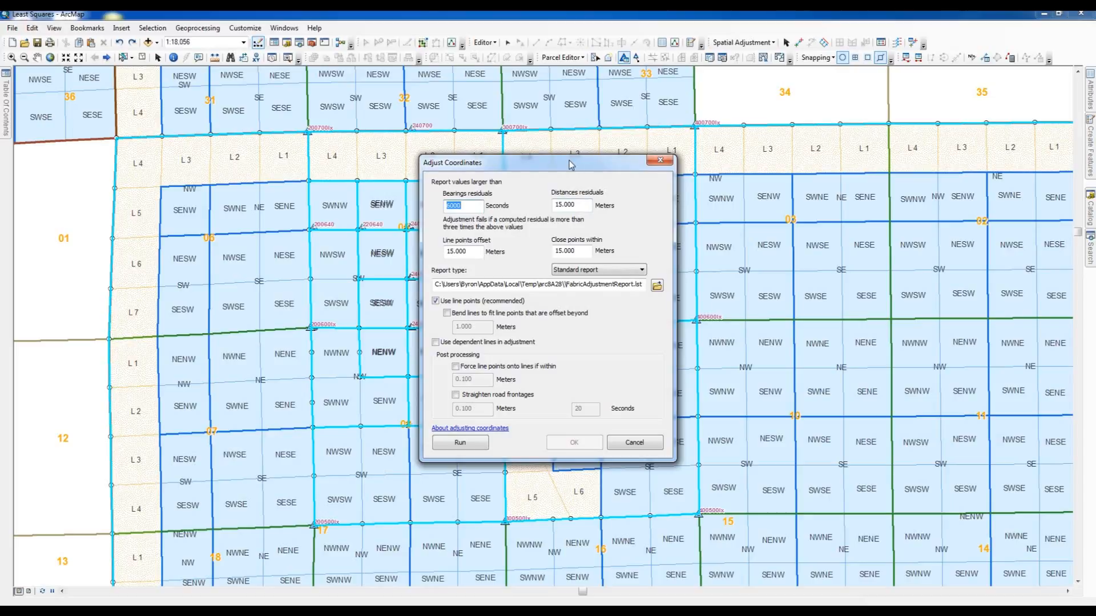
{"action": "left_click_drag", "start_coordinate": [570, 164], "coordinate": [920, 189]}
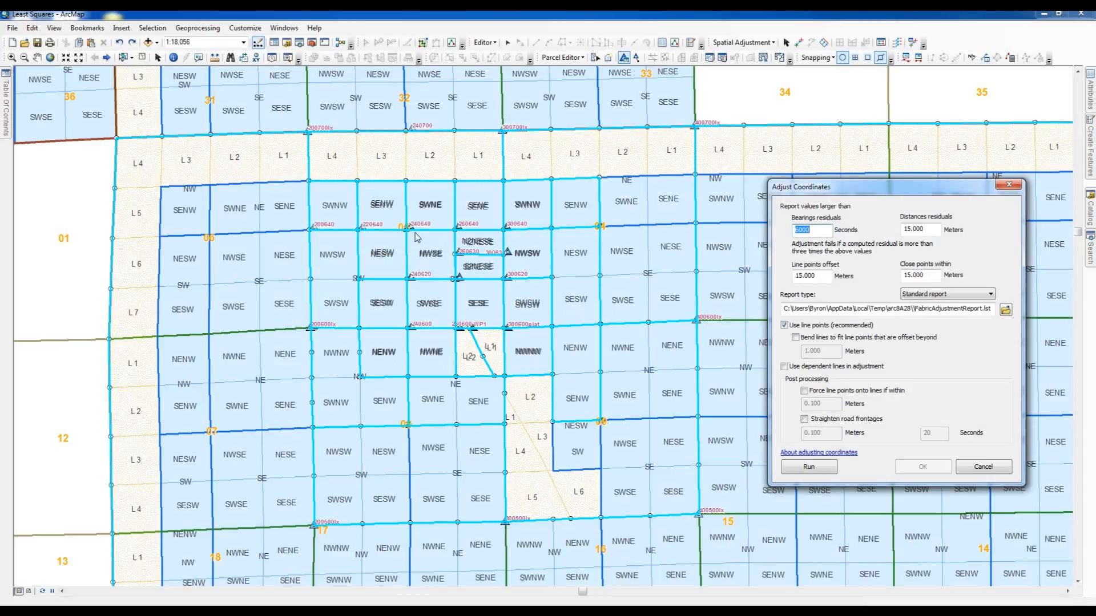
{"action": "left_click", "coordinate": [799, 467]}
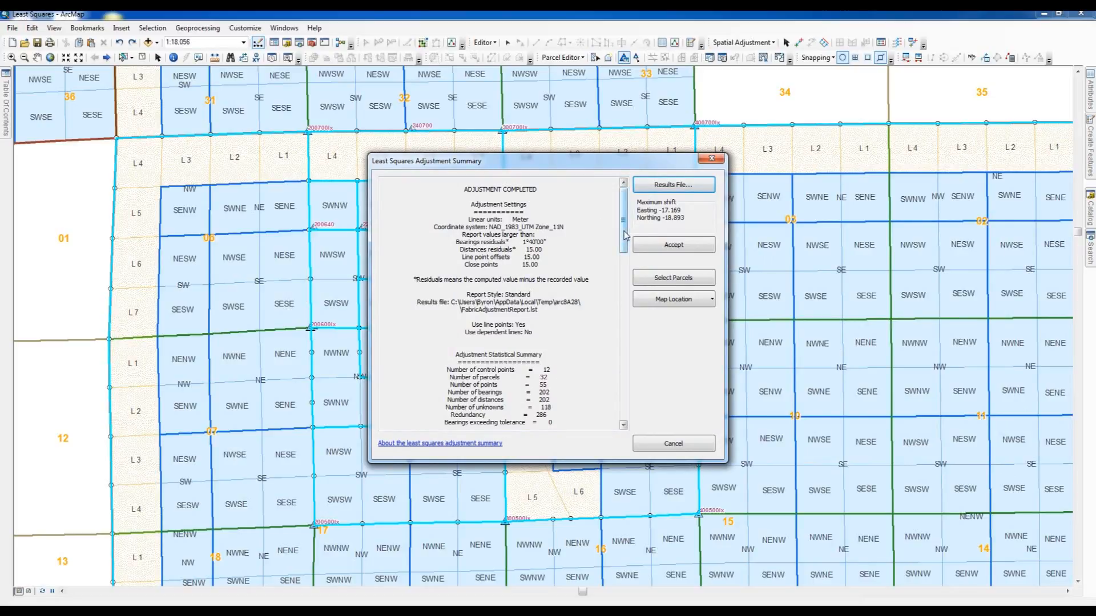
- Accept the least squares adjustment, apply it to the fabric, and clear the selected features
{"action": "mouse_move", "coordinate": [624, 235]}
{"action": "left_mouse_down"}
{"action": "mouse_move", "coordinate": [619, 321]}
{"action": "mouse_move", "coordinate": [612, 235]}
{"action": "left_mouse_up"}
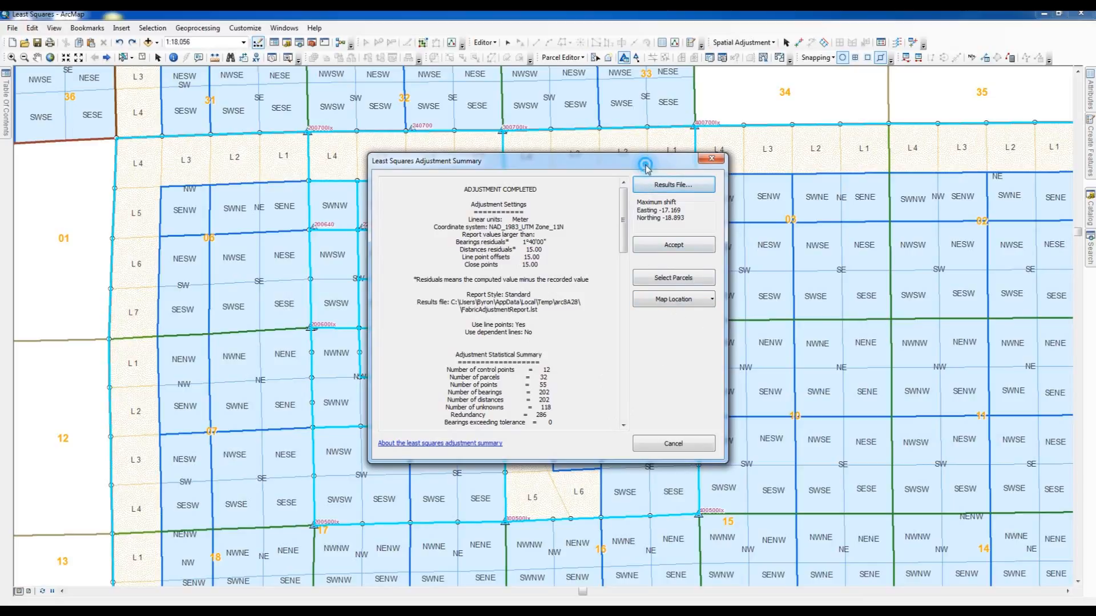
{"action": "left_click_drag", "start_coordinate": [644, 166], "coordinate": [982, 227]}
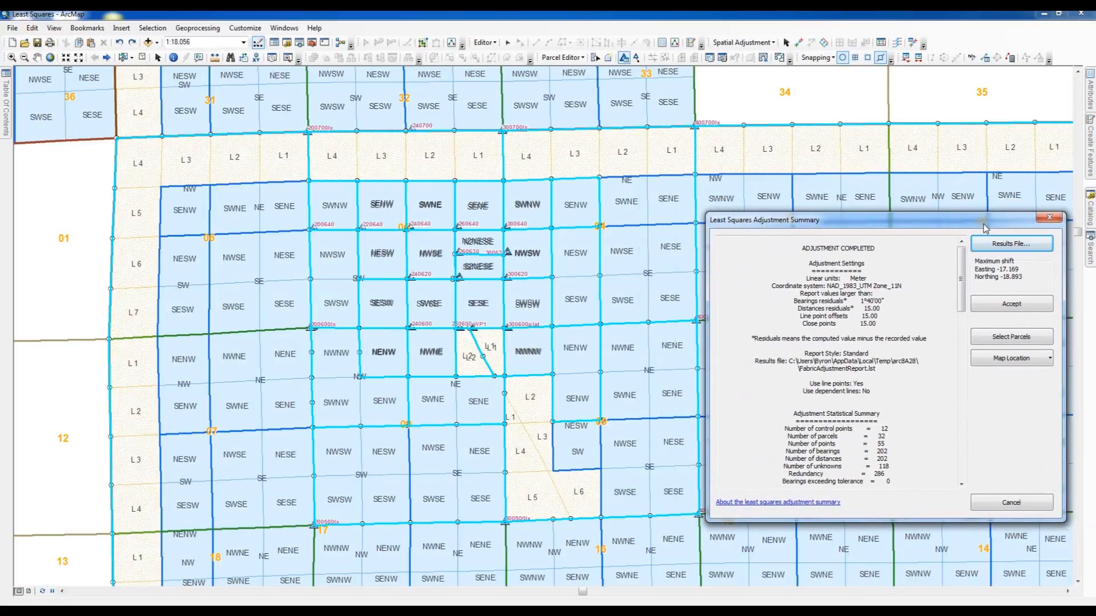
{"action": "left_click", "coordinate": [1008, 308]}
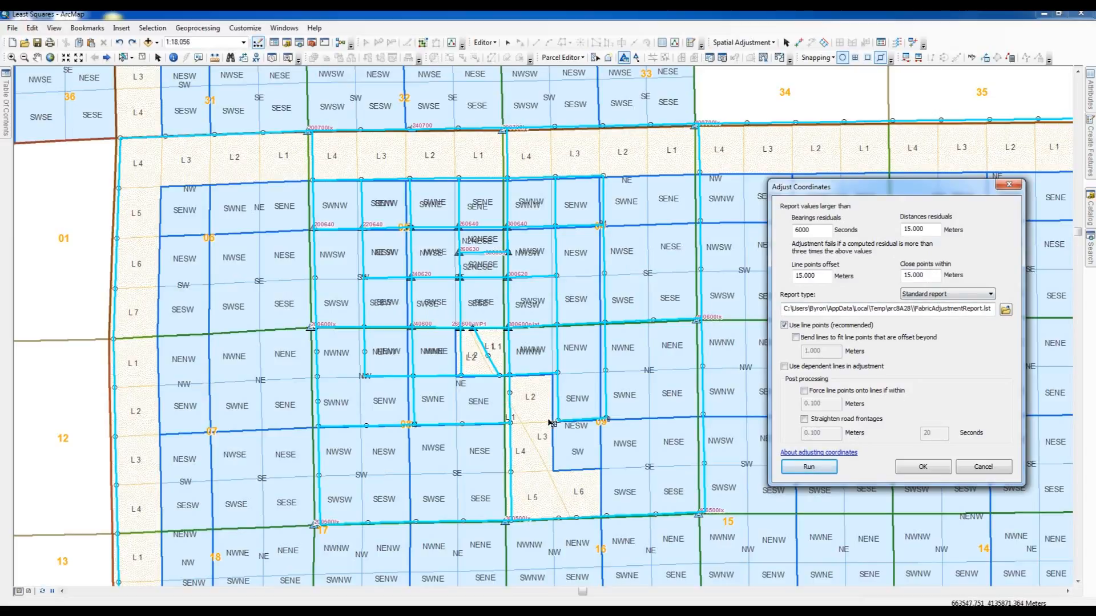
{"action": "left_click", "coordinate": [921, 466]}
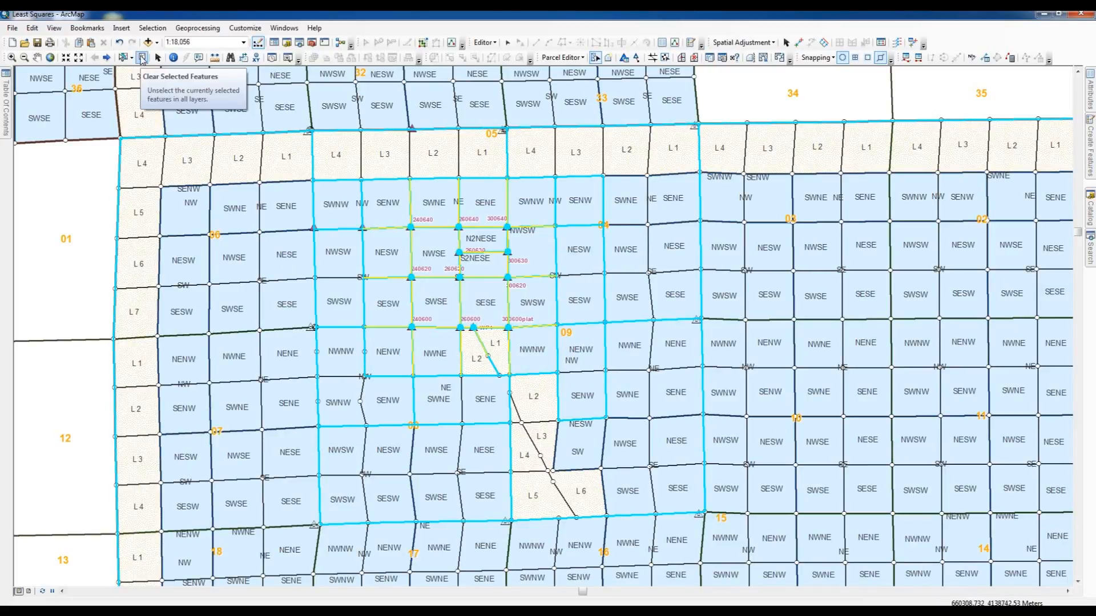
{"action": "left_click", "coordinate": [142, 57]}
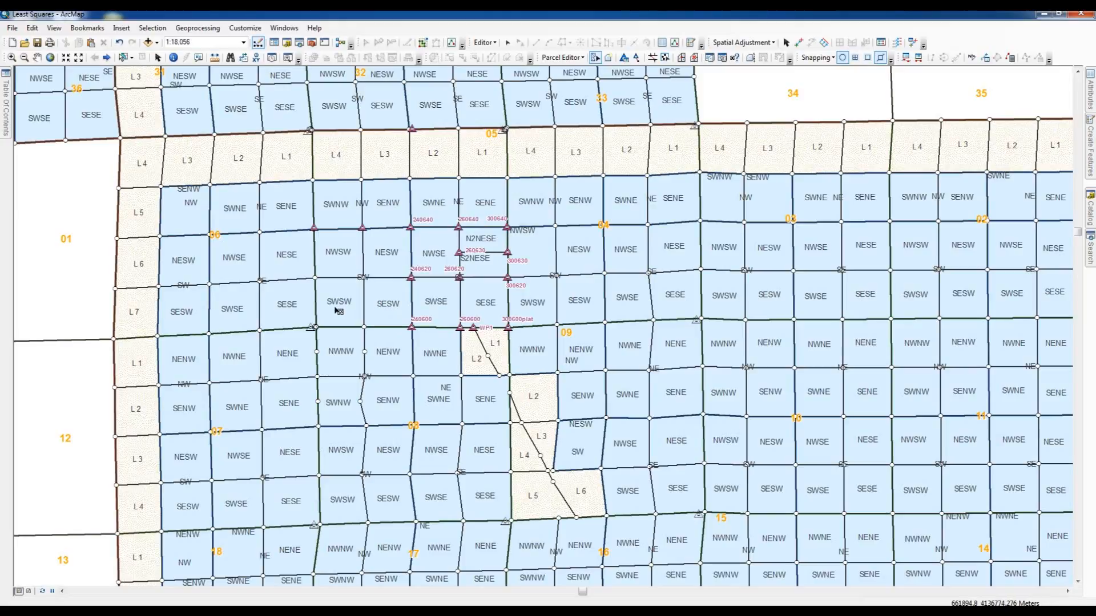
- Examine the adjusted section corners at sections 05–08, 05/06 with 31/32, and 04/05 with 32/33 against their nearby control points
{"action": "left_click", "coordinate": [11, 58]}
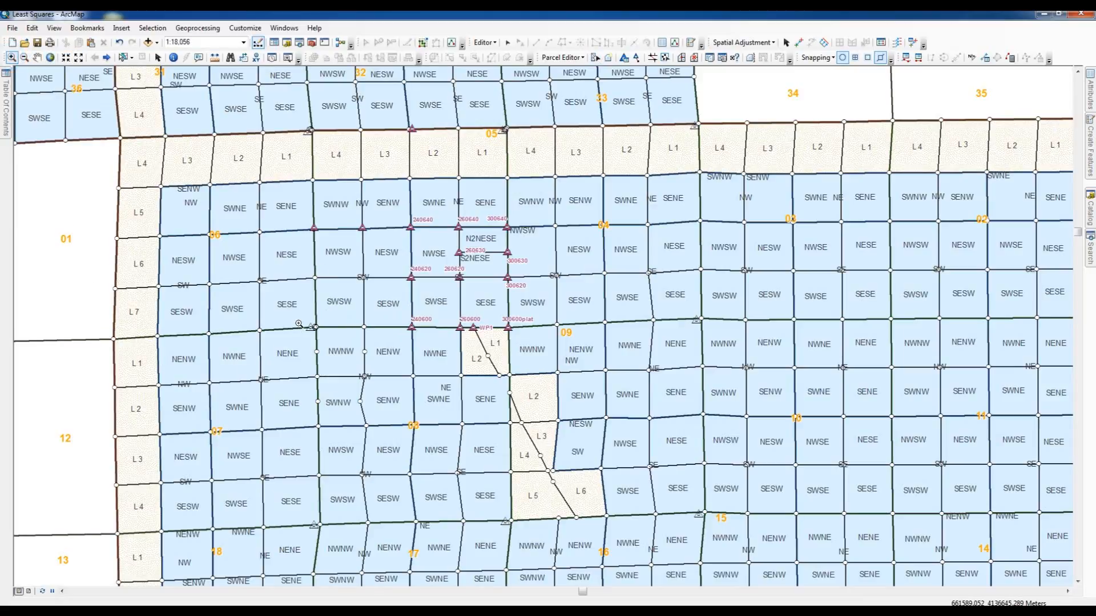
{"action": "left_click_drag", "start_coordinate": [294, 307], "coordinate": [333, 342]}
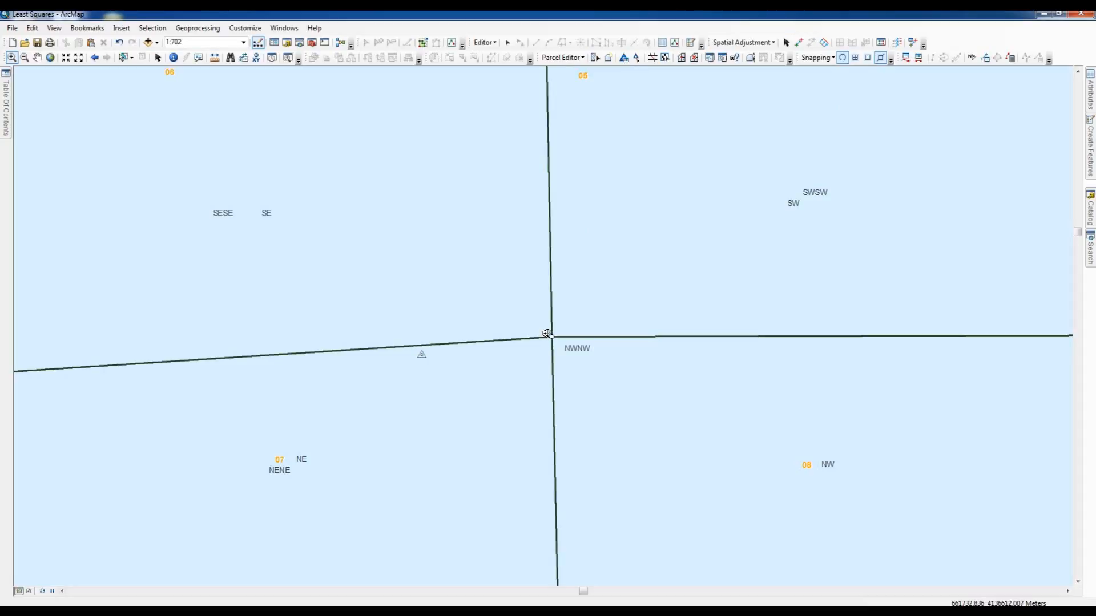
{"action": "left_click", "coordinate": [94, 57]}
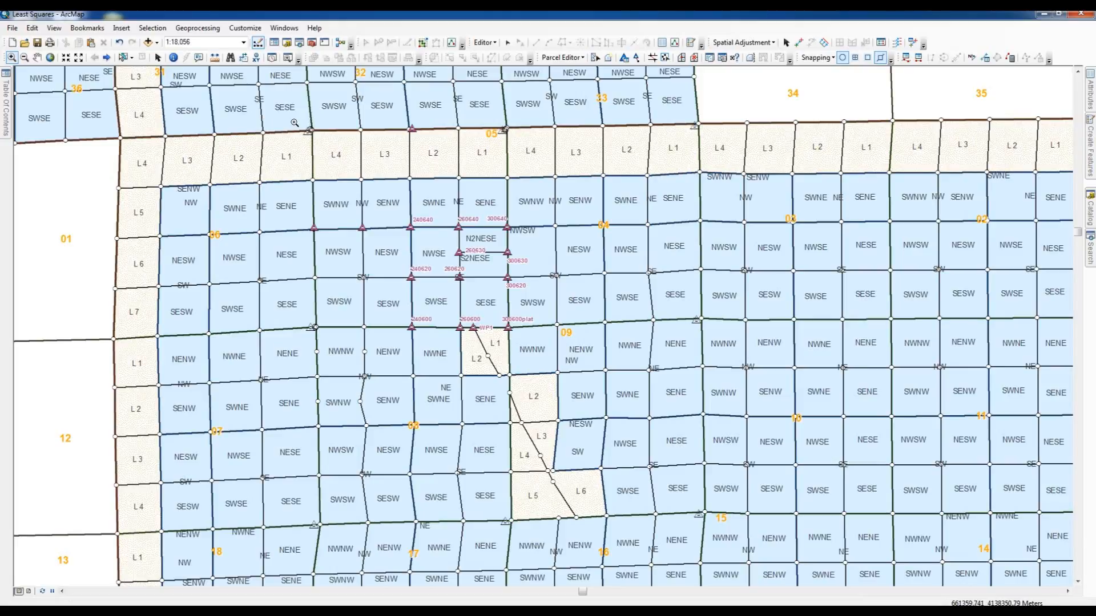
{"action": "left_click_drag", "start_coordinate": [300, 123], "coordinate": [328, 144]}
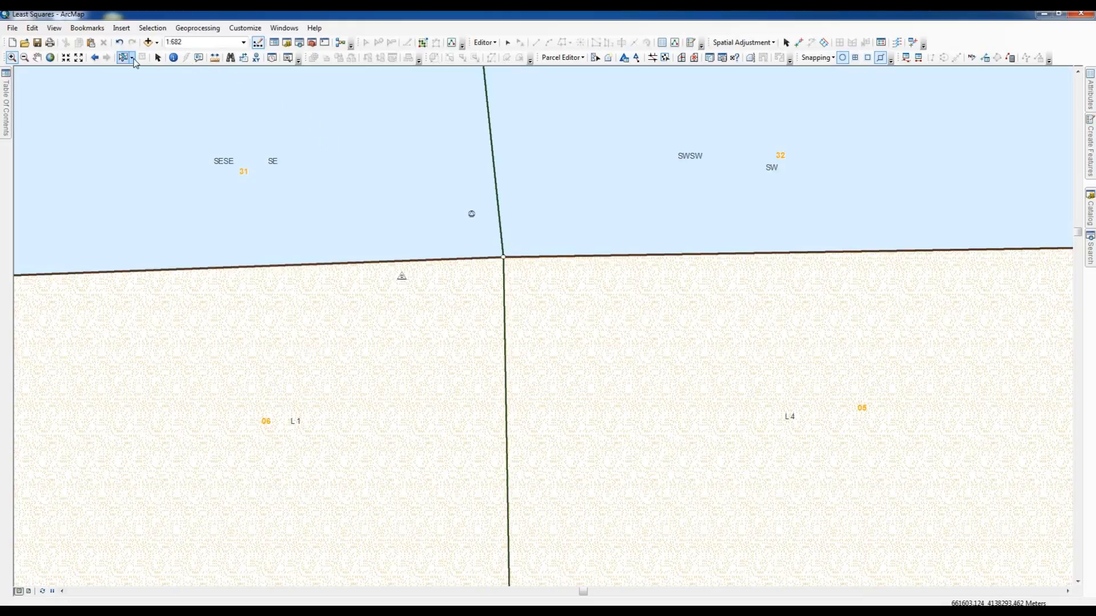
{"action": "left_click", "coordinate": [95, 58]}
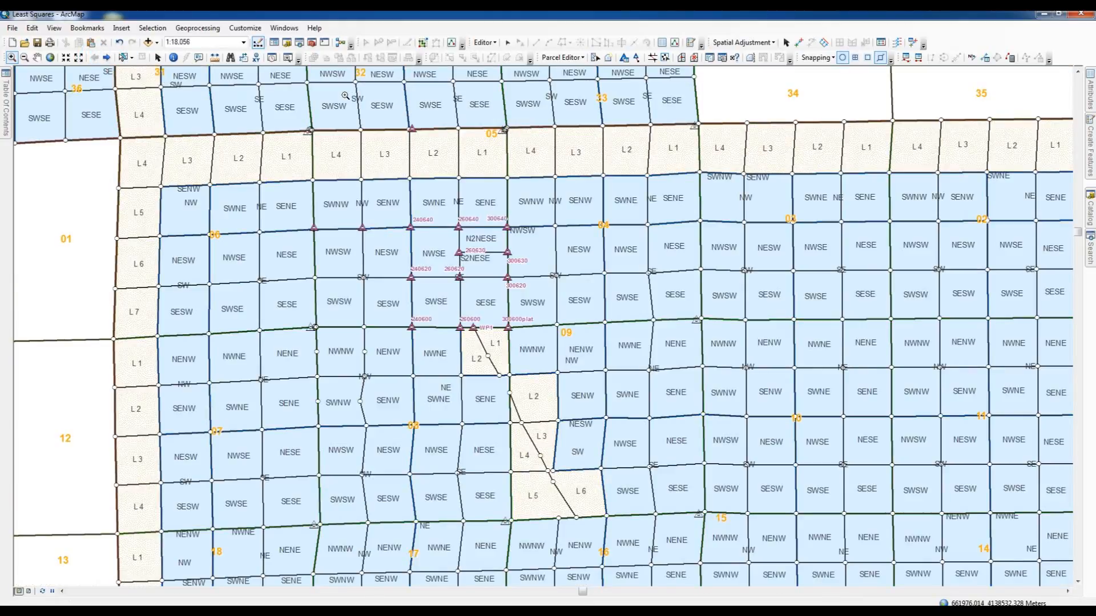
{"action": "left_click_drag", "start_coordinate": [485, 117], "coordinate": [526, 142]}
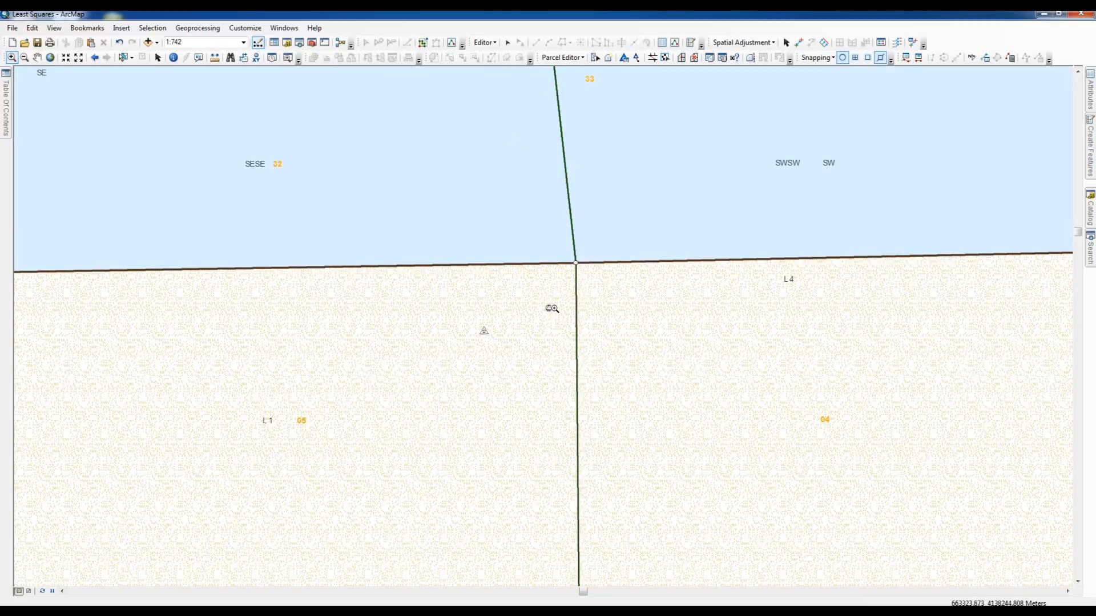
- Measure in feet from the digitized control point near the corner shared by sections 04, 05, 32 and 33
{"action": "left_click", "coordinate": [214, 59]}
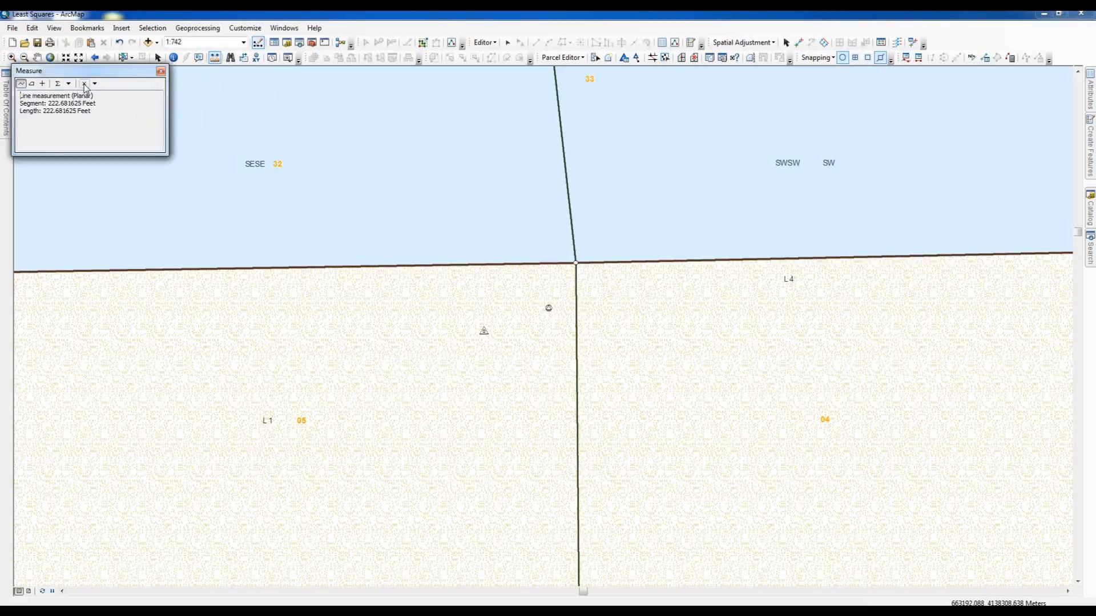
{"action": "left_click", "coordinate": [84, 83]}
{"action": "left_click", "coordinate": [21, 83]}
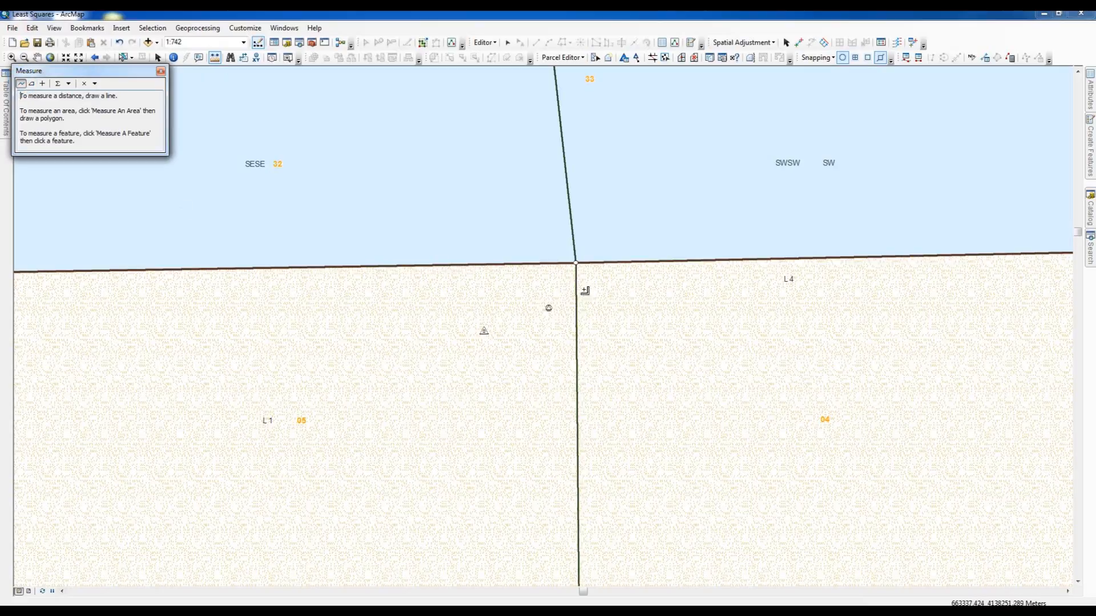
{"action": "left_click", "coordinate": [549, 307]}
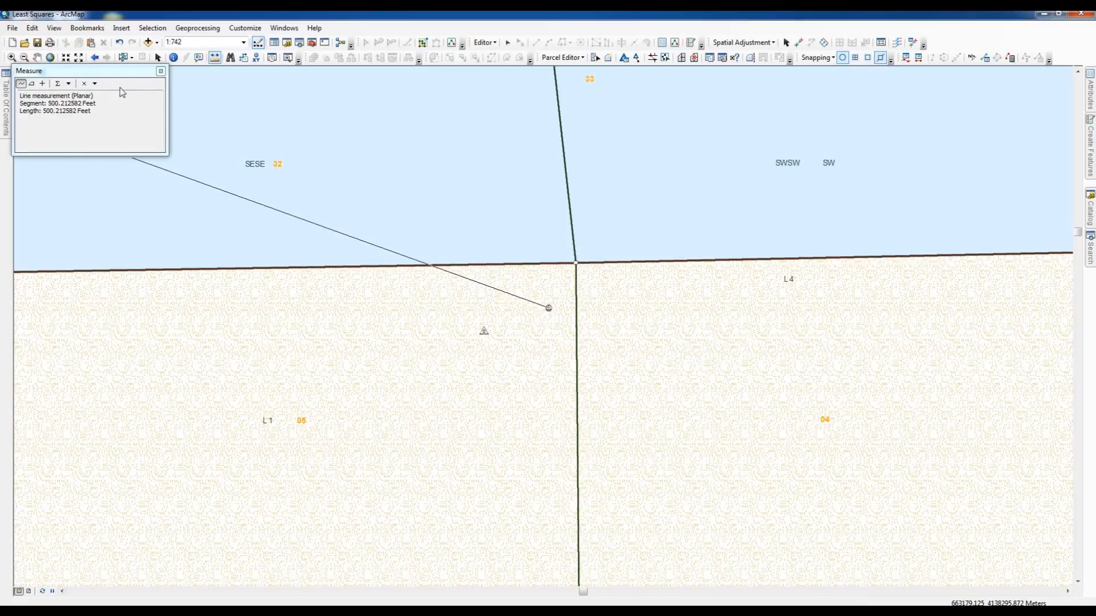
{"action": "left_click", "coordinate": [161, 70]}
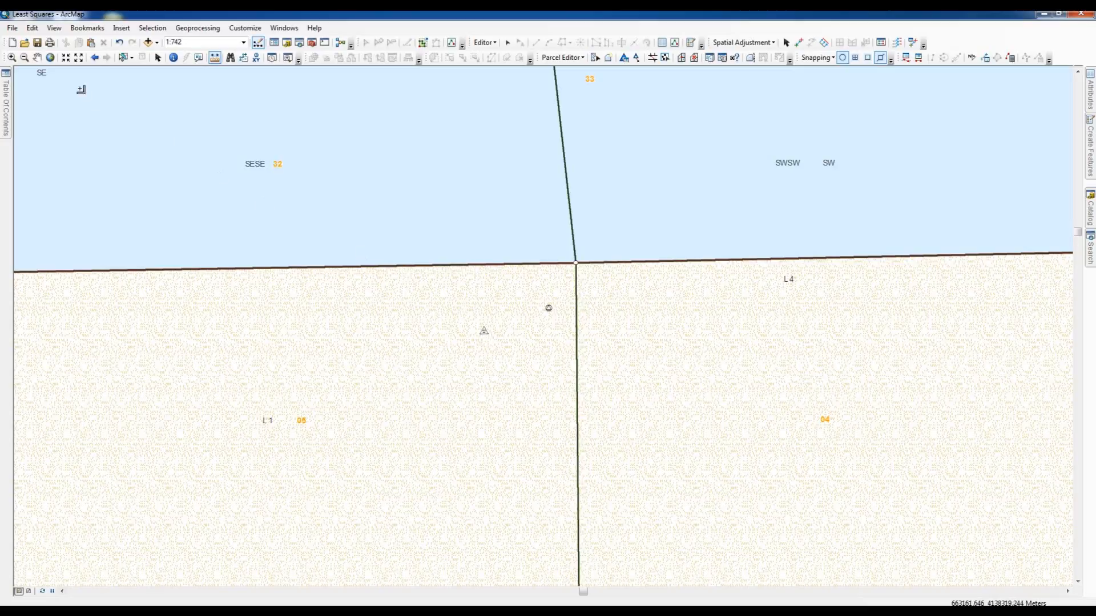
{"action": "left_click", "coordinate": [94, 62]}
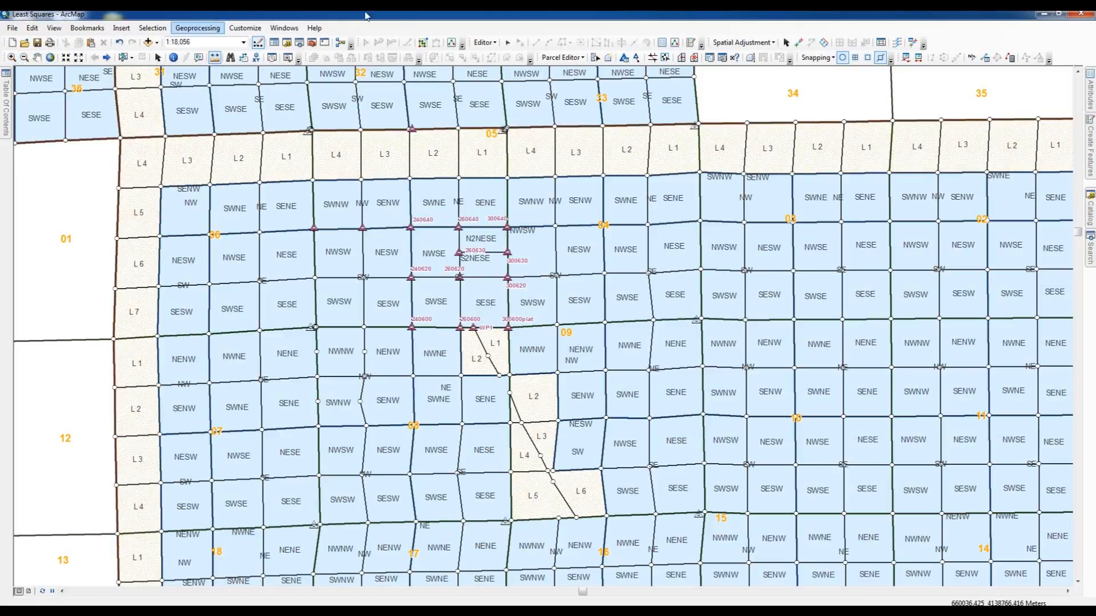
- Examine the control point beside the SWNW, SENW, NWSW and NESW parcel corner in section 05
{"action": "left_click", "coordinate": [596, 58]}
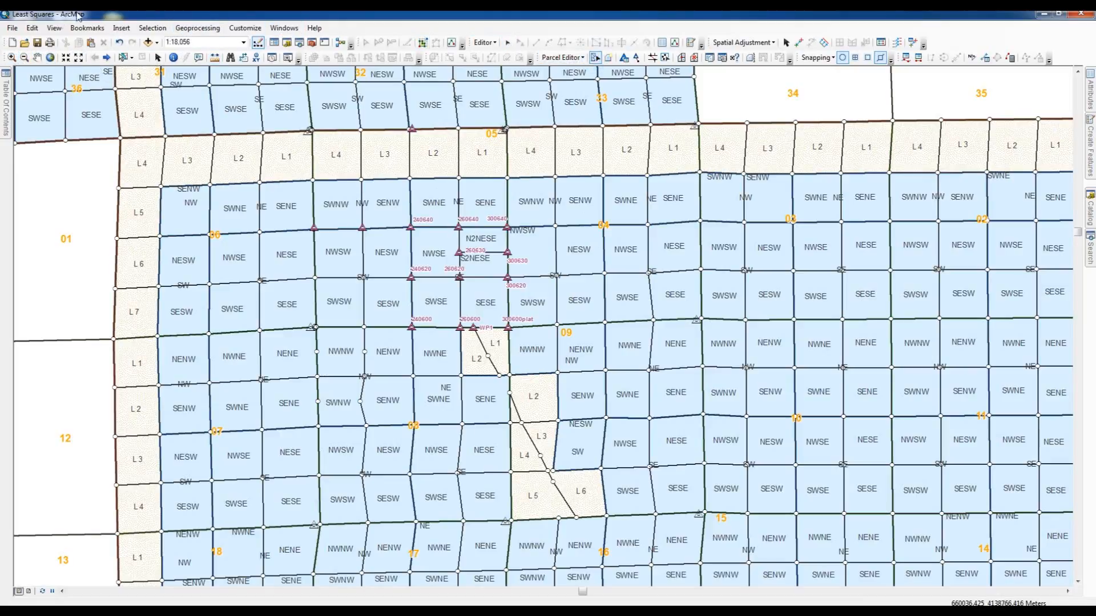
{"action": "left_click", "coordinate": [11, 58]}
{"action": "left_click_drag", "start_coordinate": [350, 217], "coordinate": [375, 243]}
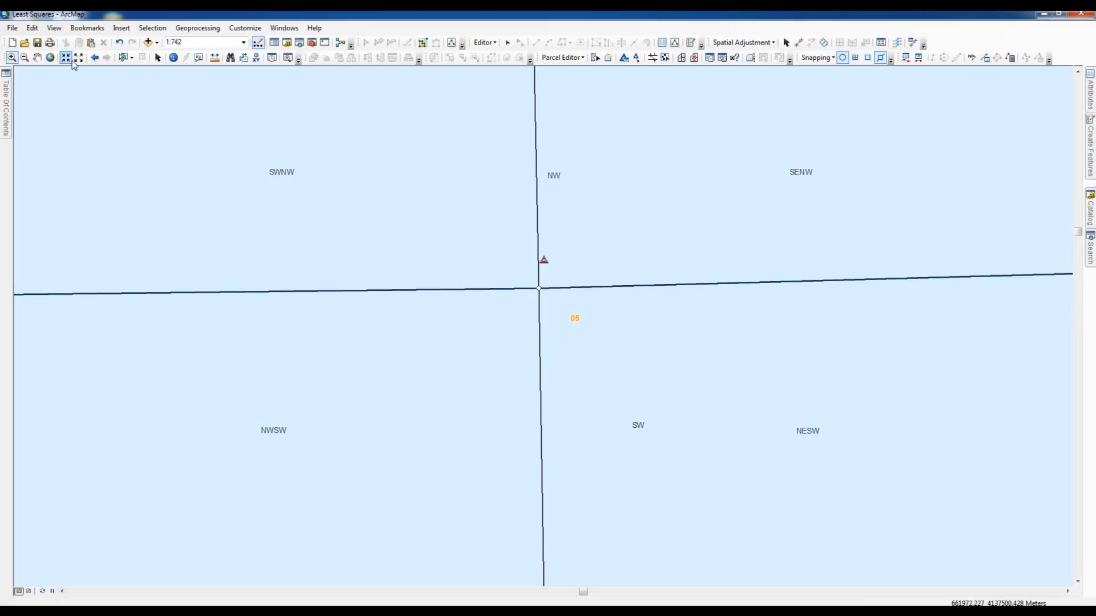
- Examine the fabric corner on the line between sections 05 and 06, where SENE, NESE, SWNW and NWSW meet
{"action": "left_click", "coordinate": [96, 58]}
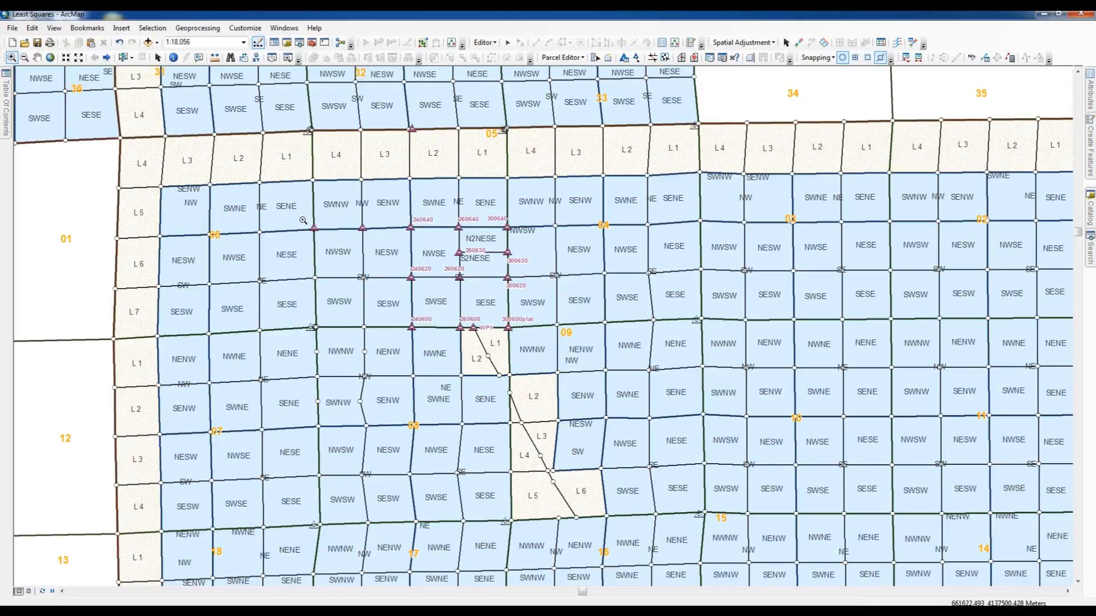
{"action": "left_click_drag", "start_coordinate": [303, 219], "coordinate": [320, 238]}
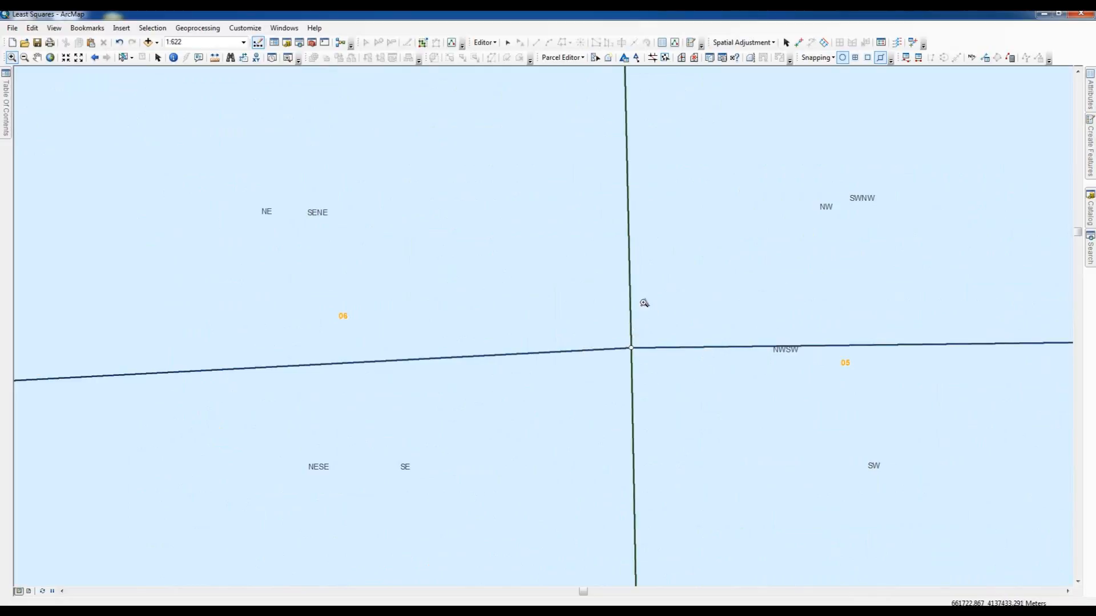
{"action": "left_click", "coordinate": [94, 57]}
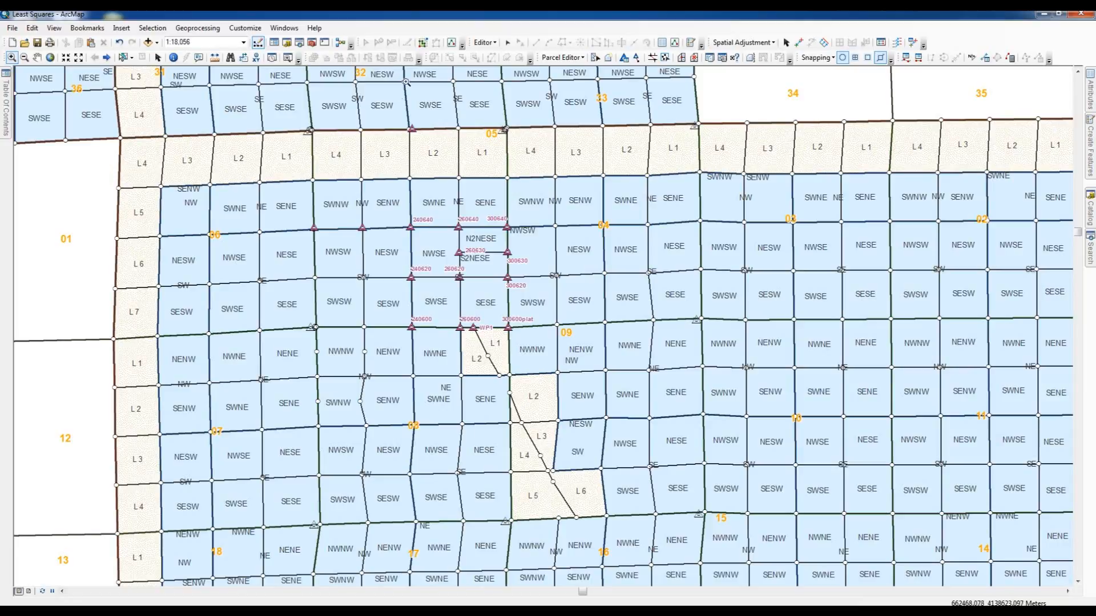
- Measure in feet the gap between control point 300630 and the adjacent line dividing sections 04 and 05
{"action": "left_click", "coordinate": [595, 58]}
{"action": "left_click", "coordinate": [11, 57]}
{"action": "left_click_drag", "start_coordinate": [500, 246], "coordinate": [539, 312]}
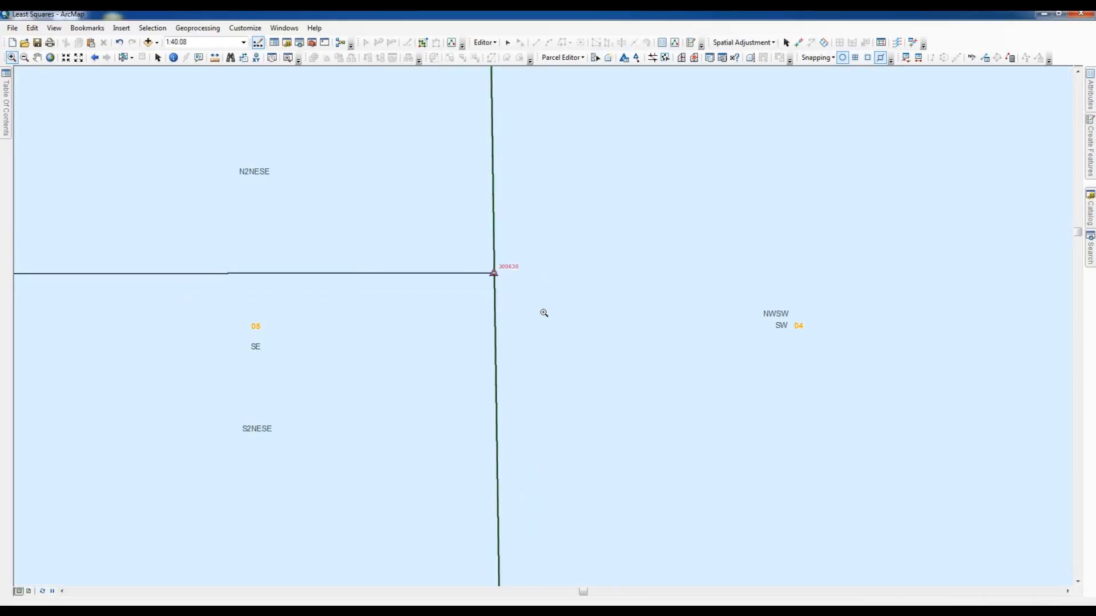
{"action": "left_click_drag", "start_coordinate": [482, 269], "coordinate": [576, 314]}
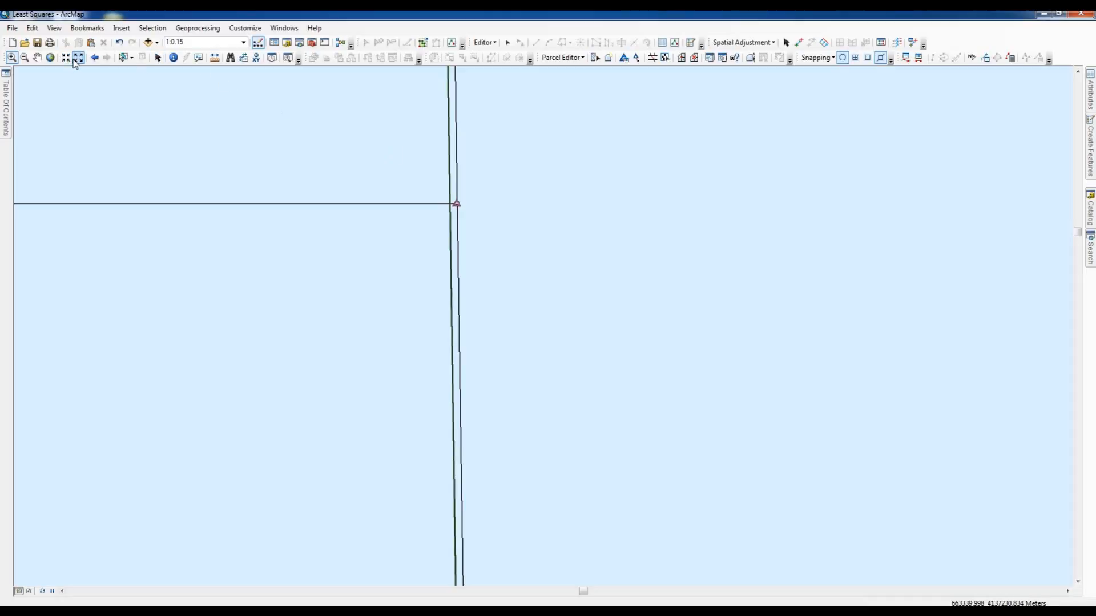
{"action": "left_click", "coordinate": [216, 58]}
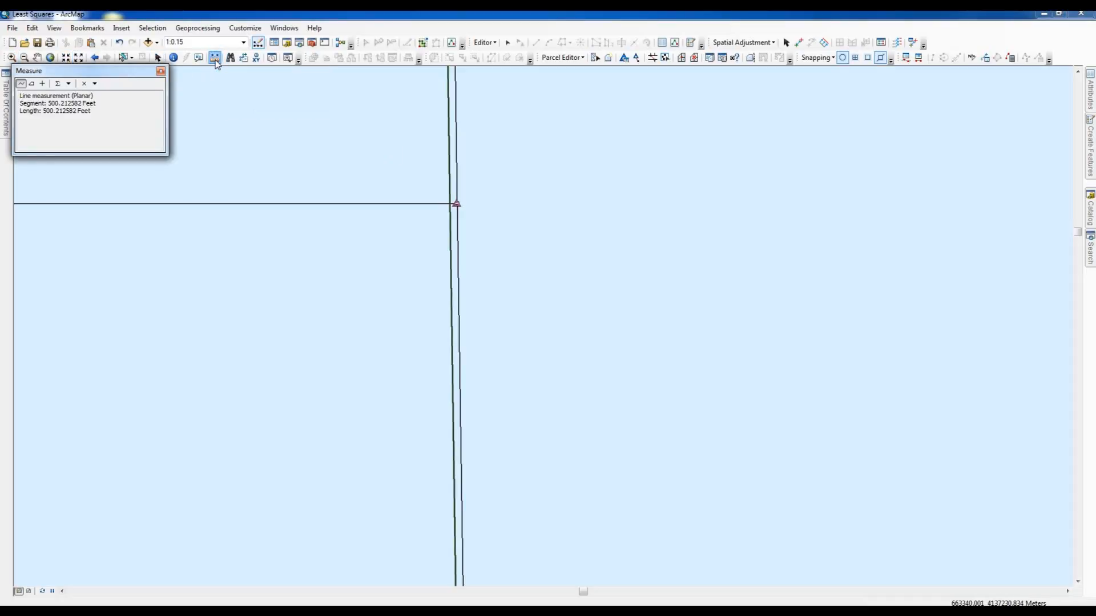
{"action": "left_click", "coordinate": [84, 84]}
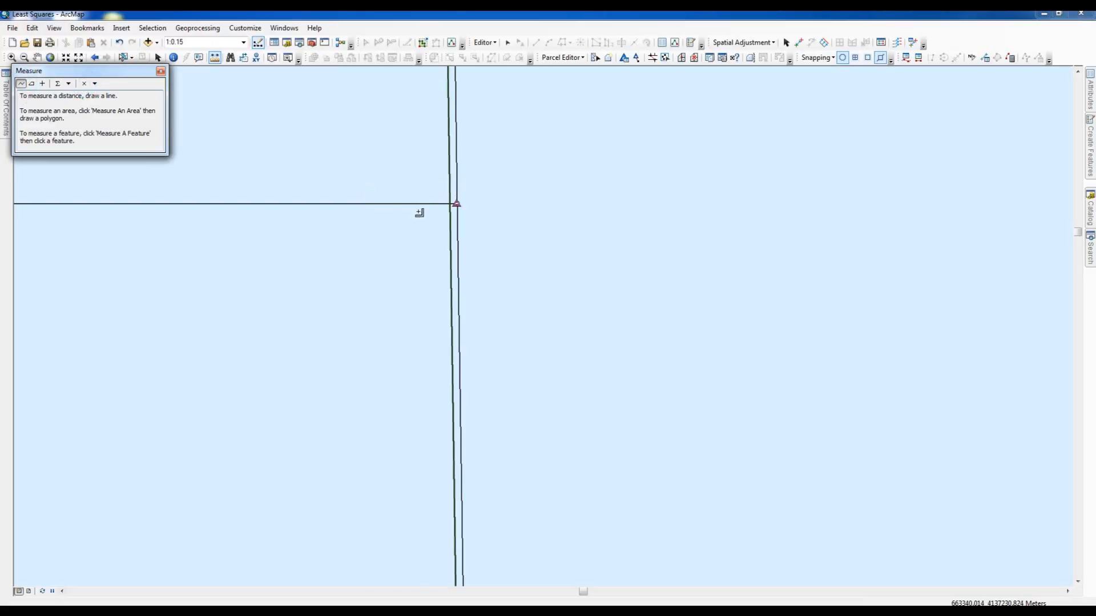
{"action": "left_click", "coordinate": [457, 204]}
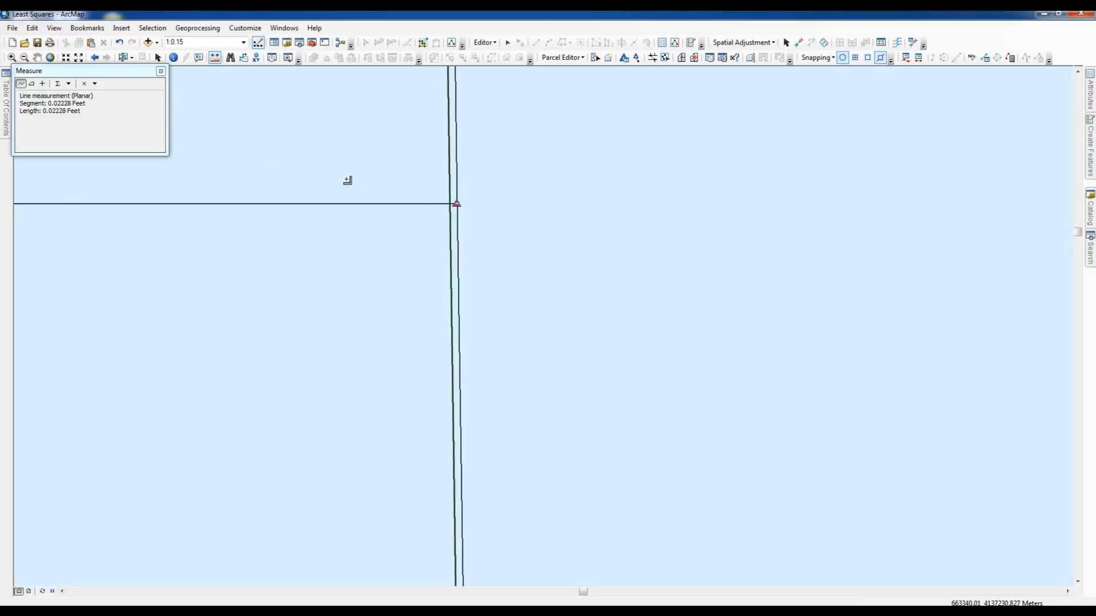
{"action": "left_click", "coordinate": [83, 83]}
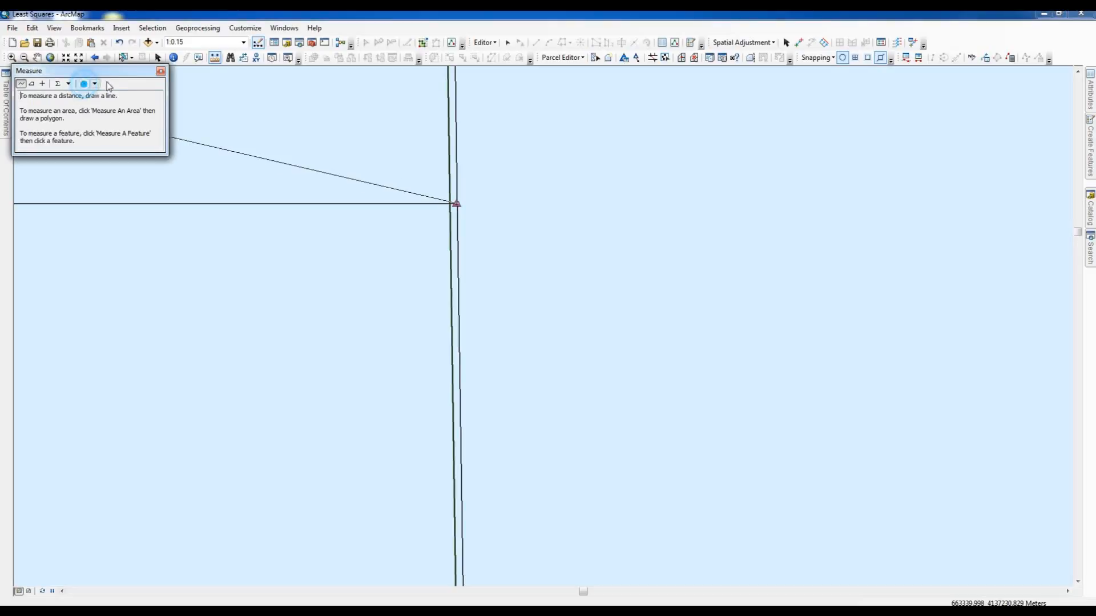
{"action": "left_click", "coordinate": [161, 72]}
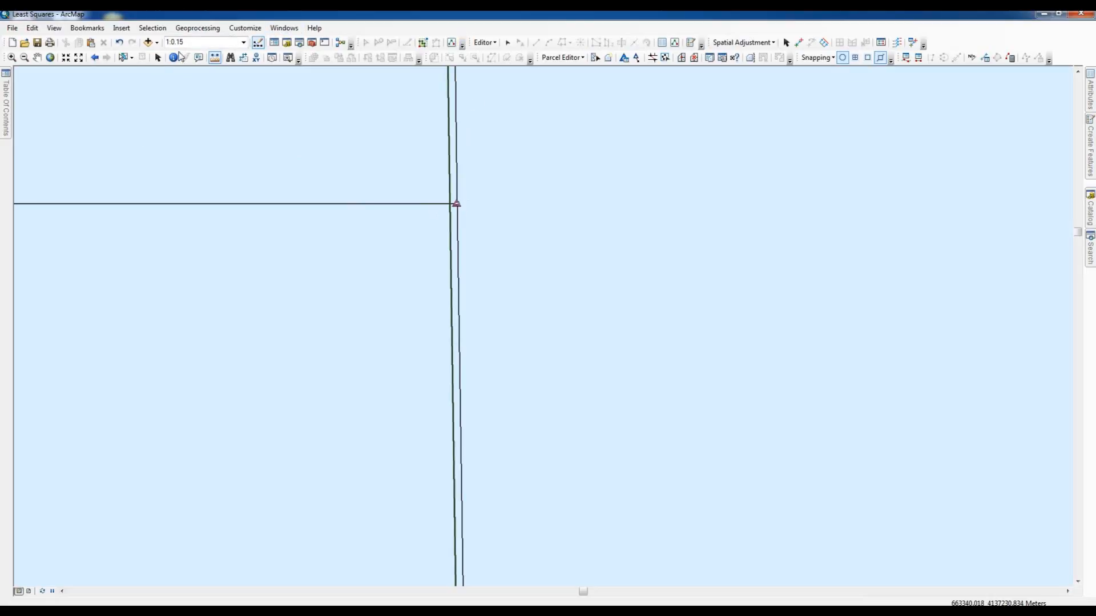
- Undo the least squares adjustment applied to the parcel fabric
{"action": "left_click", "coordinate": [95, 58]}
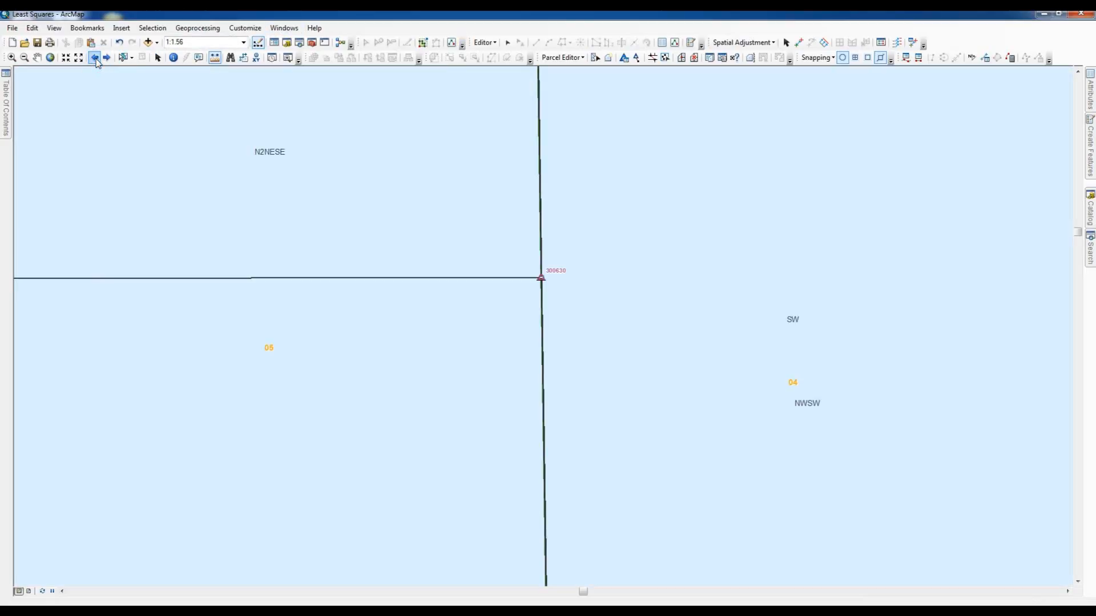
{"action": "left_click", "coordinate": [95, 58]}
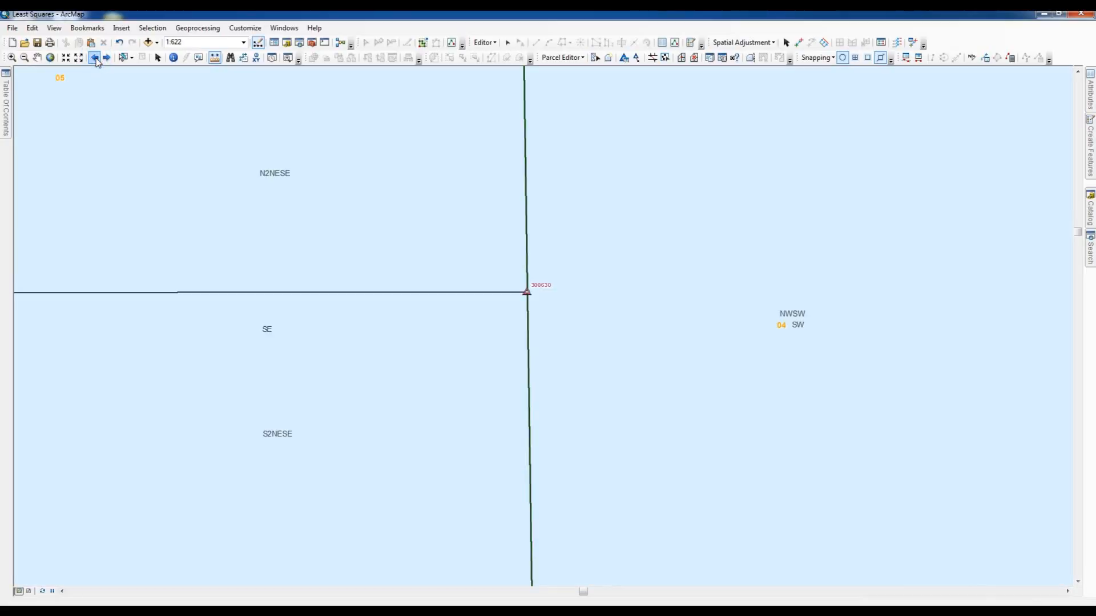
{"action": "left_click", "coordinate": [95, 58]}
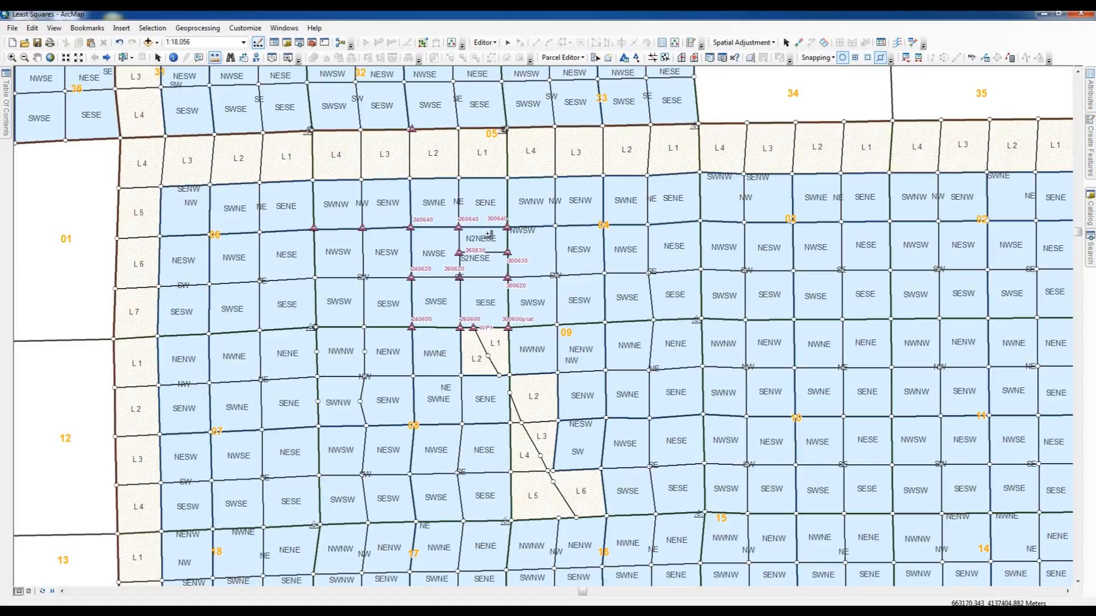
{"action": "left_click", "coordinate": [120, 43]}
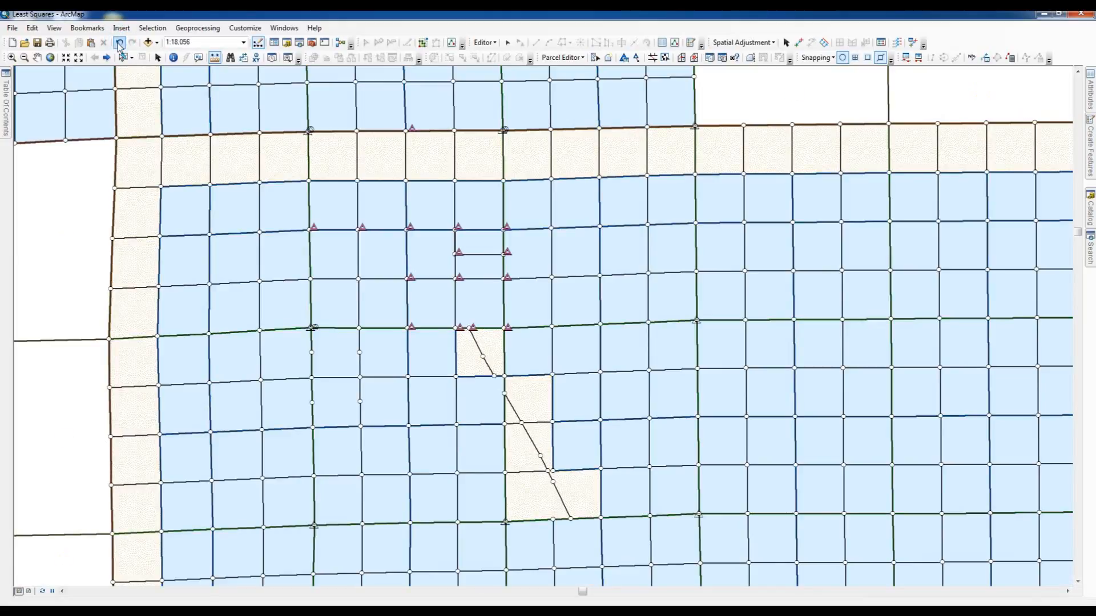